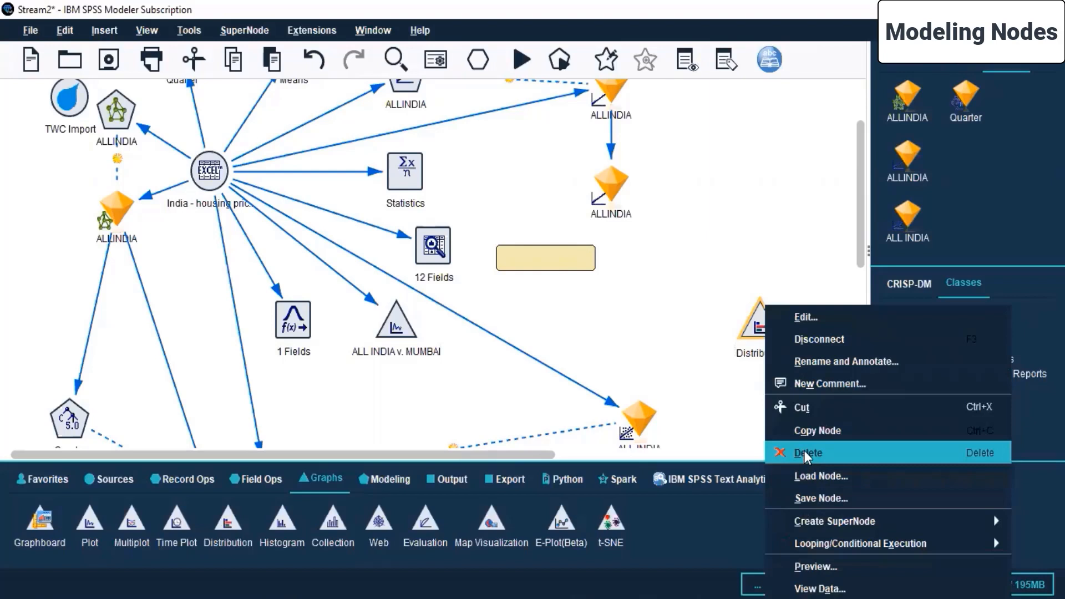
Delete the Distribution node from the canvas and show the supervised modeling nodes.
click(807, 453)
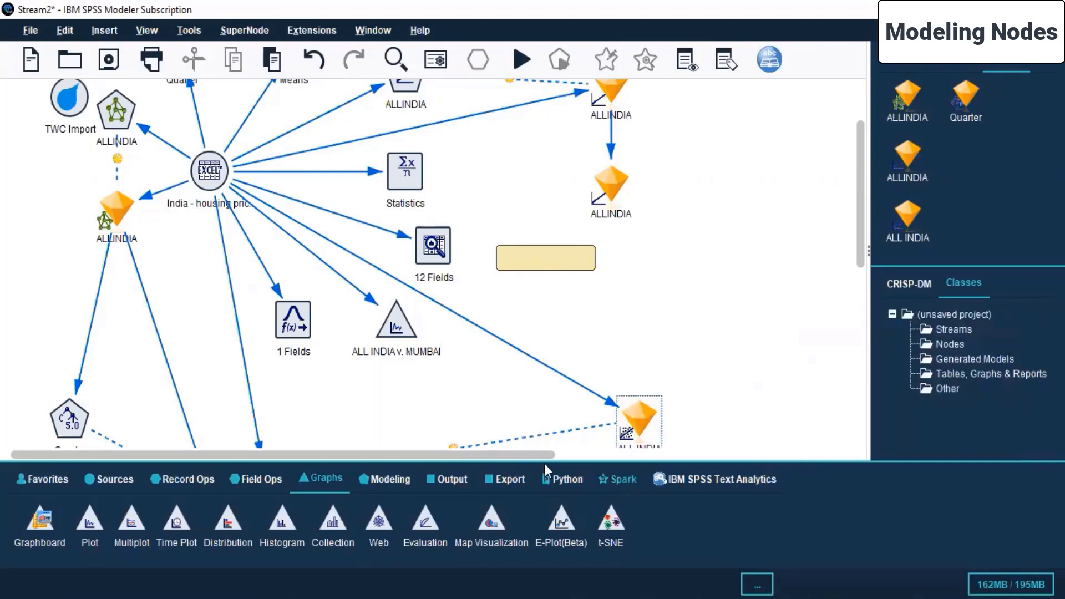
click(397, 480)
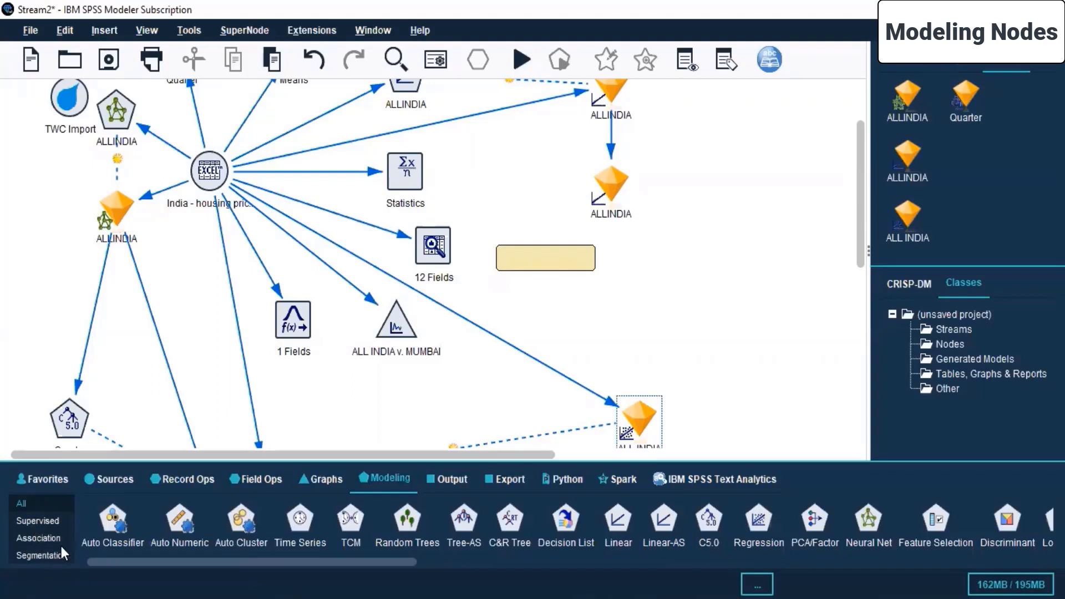
click(45, 521)
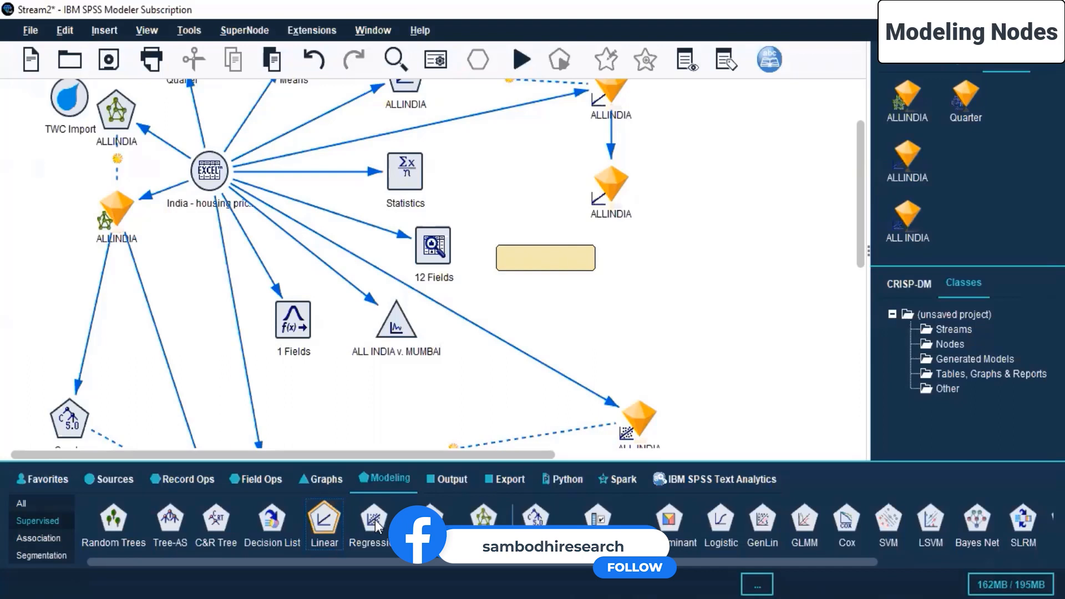
Show the project organised by CRISP-DM phases and place a Linear modeling node in the empty area beside the blank comment.
click(908, 284)
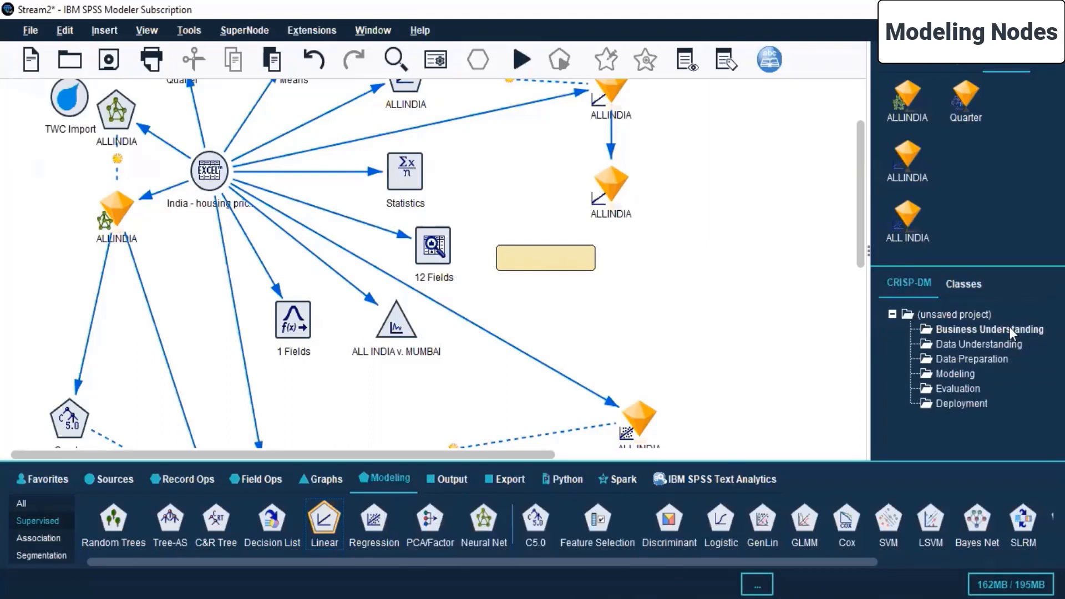
click(732, 283)
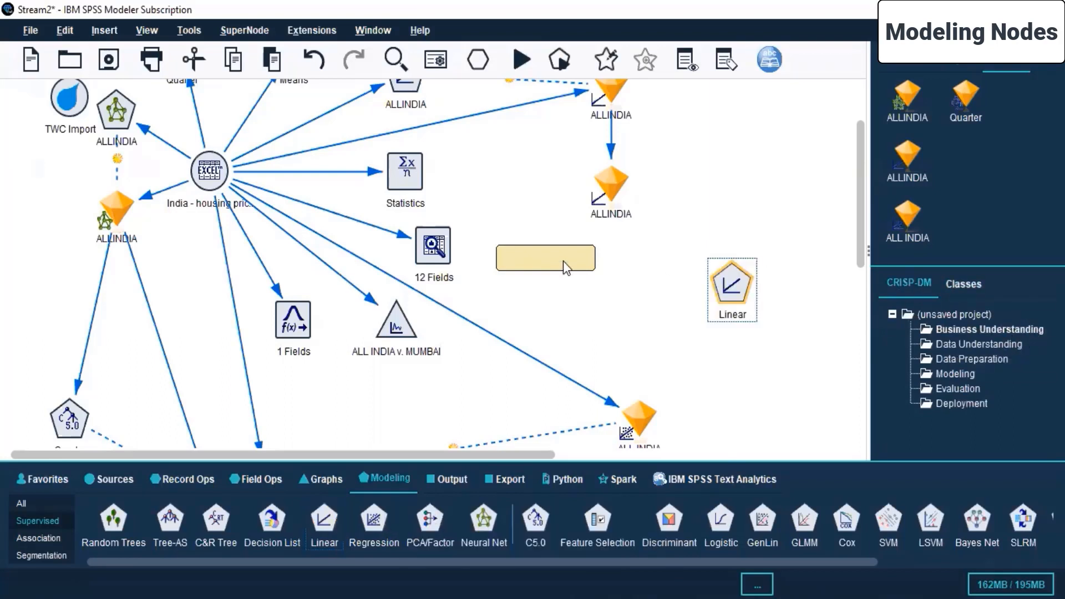
Delete the blank comment box and the unconnected Linear node from the canvas.
click(563, 260)
key(Delete)
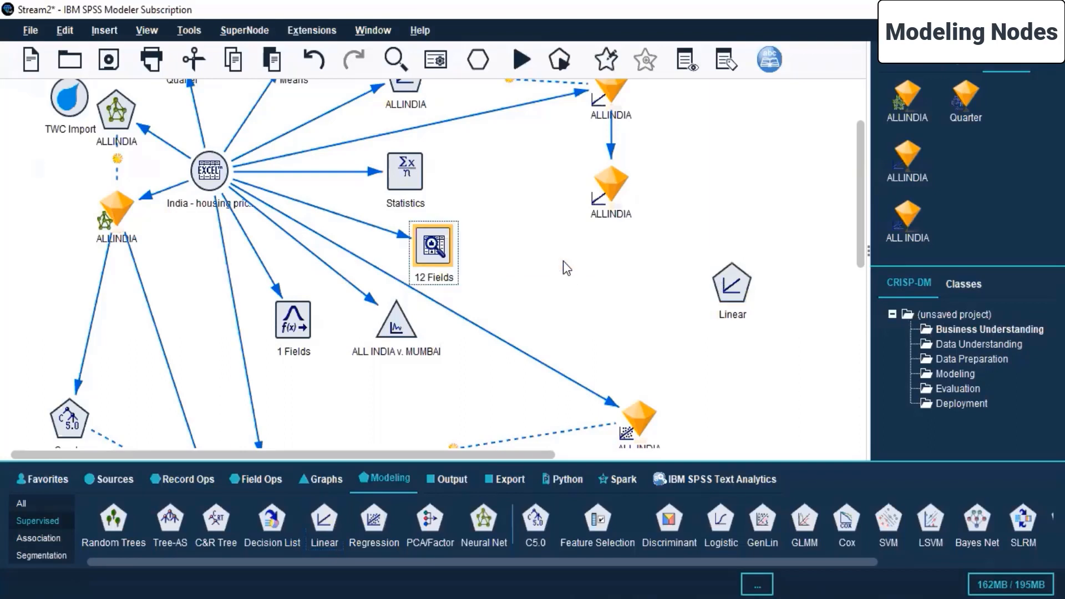
click(741, 280)
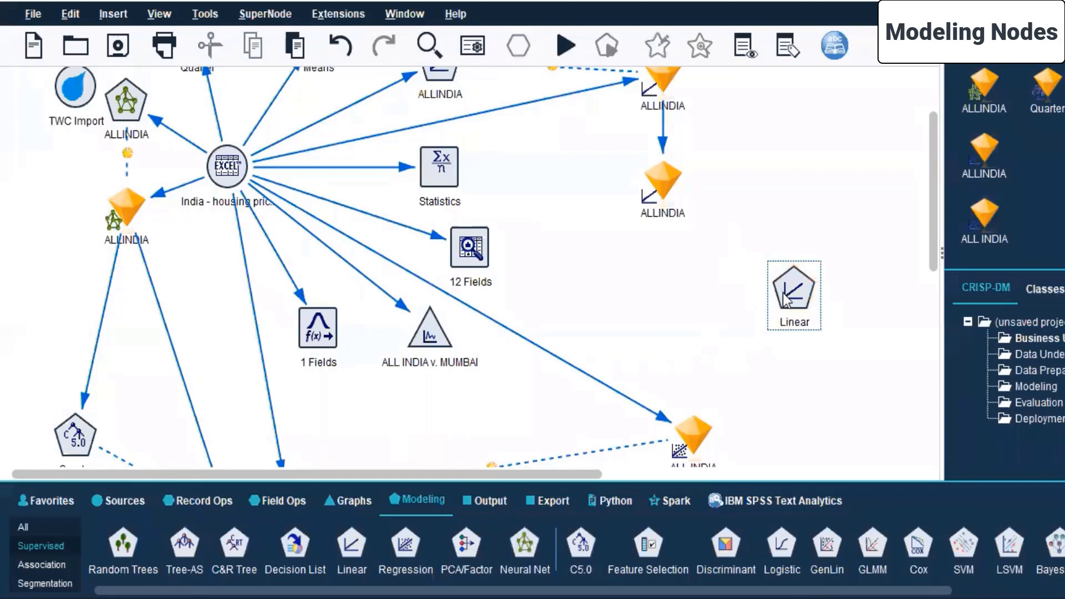
click(786, 300)
right_click(785, 300)
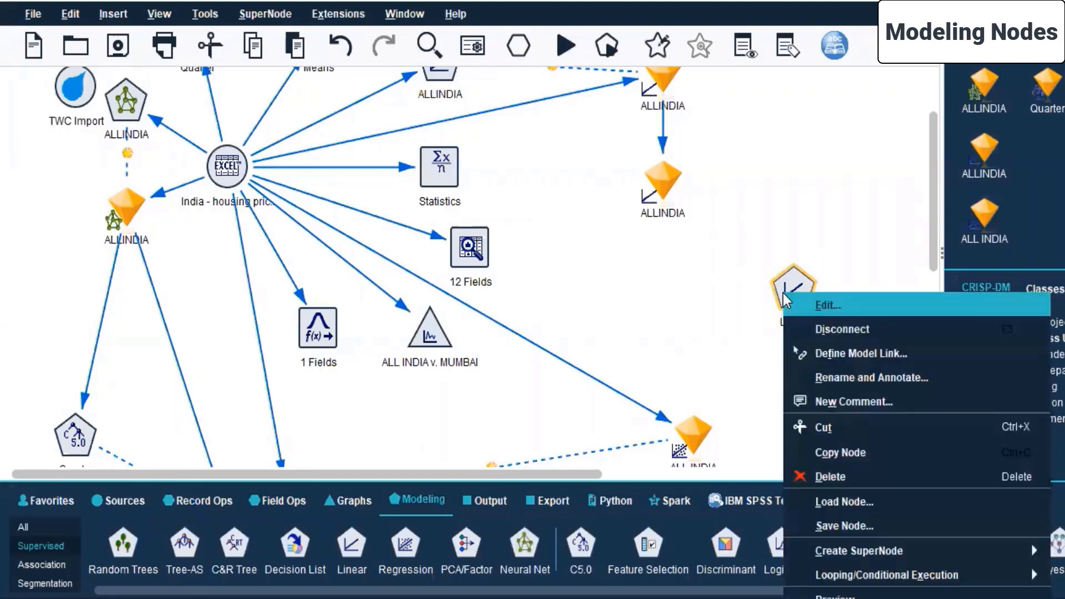
click(877, 477)
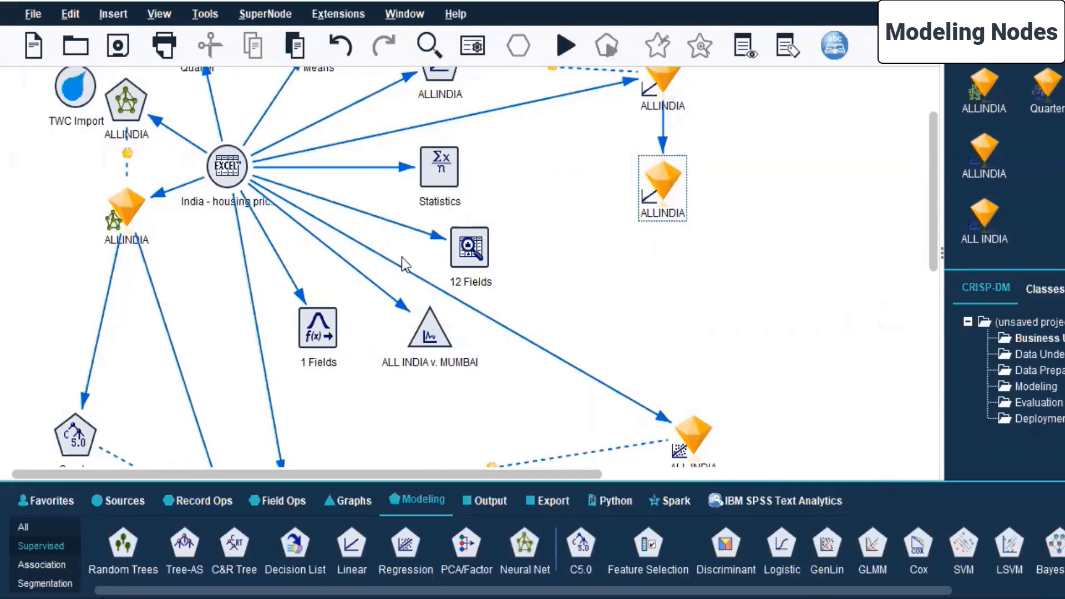
Review the available Association and Segmentation modeling nodes.
click(425, 505)
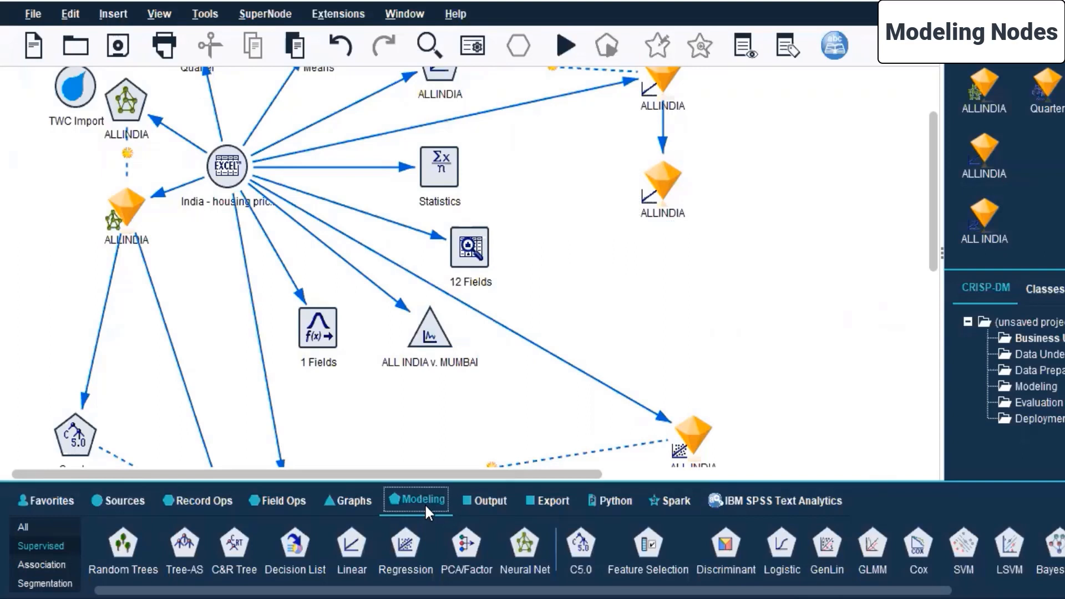
click(48, 567)
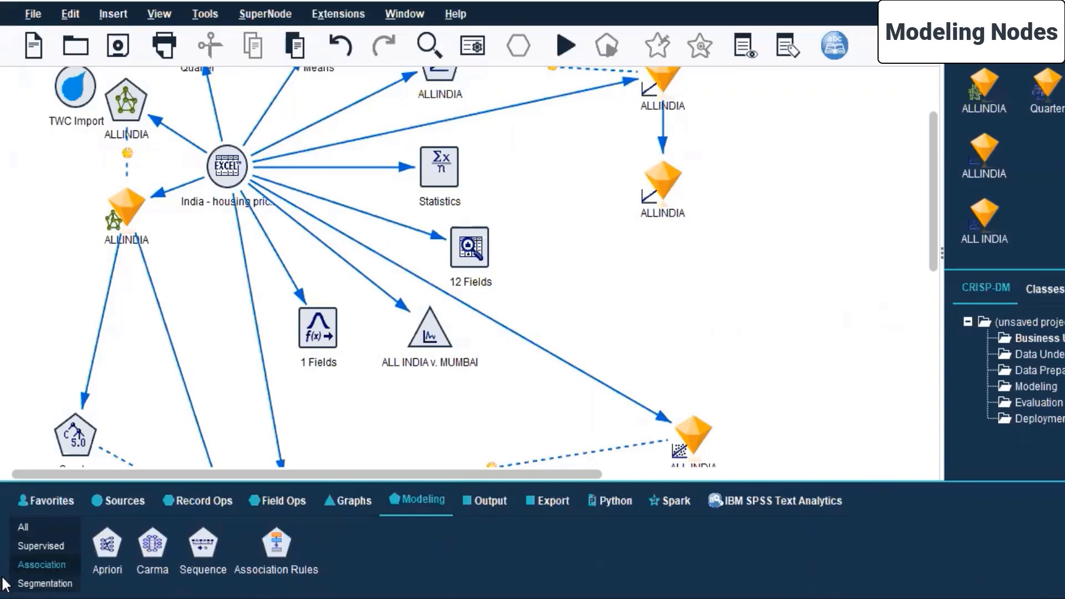
click(35, 583)
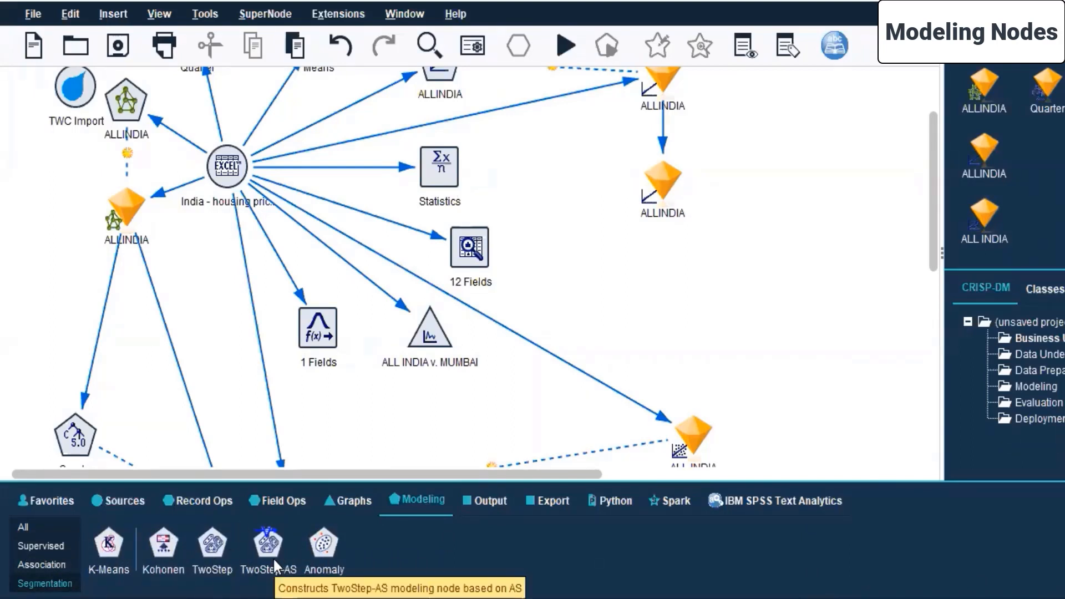
click(339, 495)
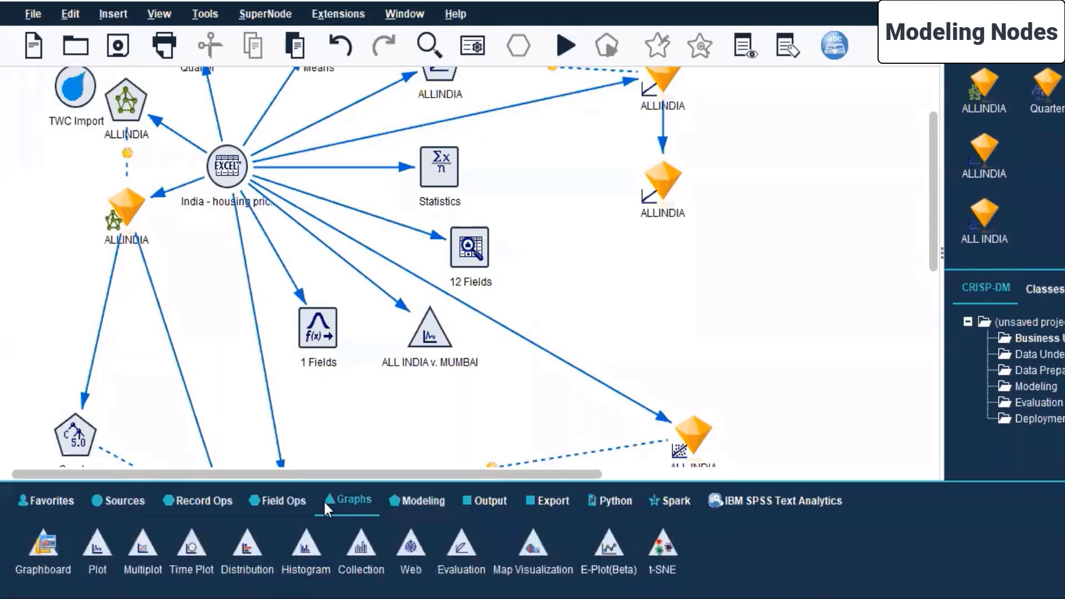
click(423, 500)
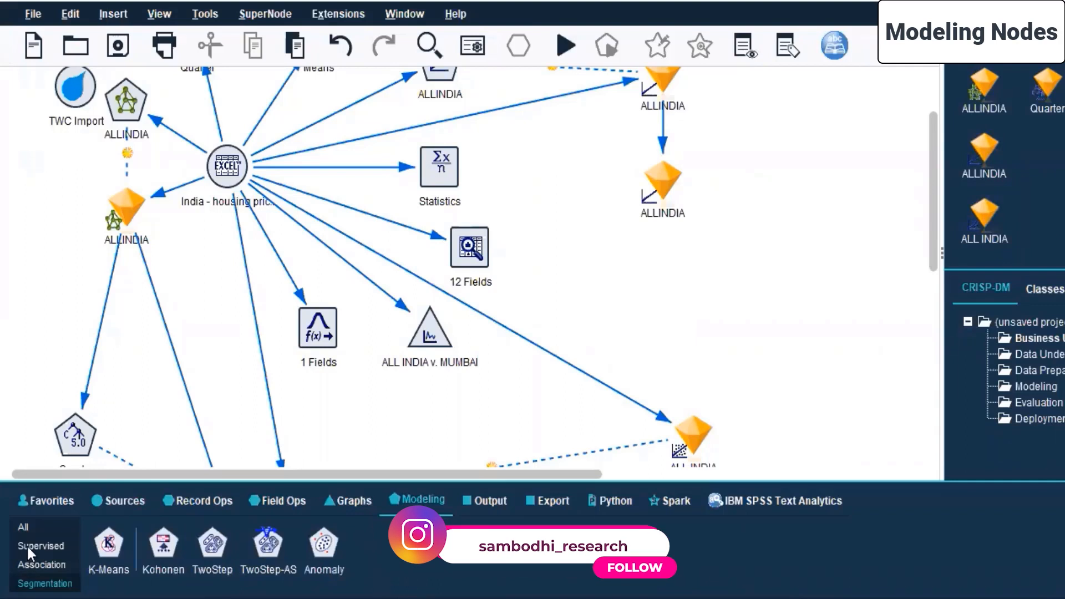
Place a Table output node in the empty area of the canvas and delete it again.
click(464, 500)
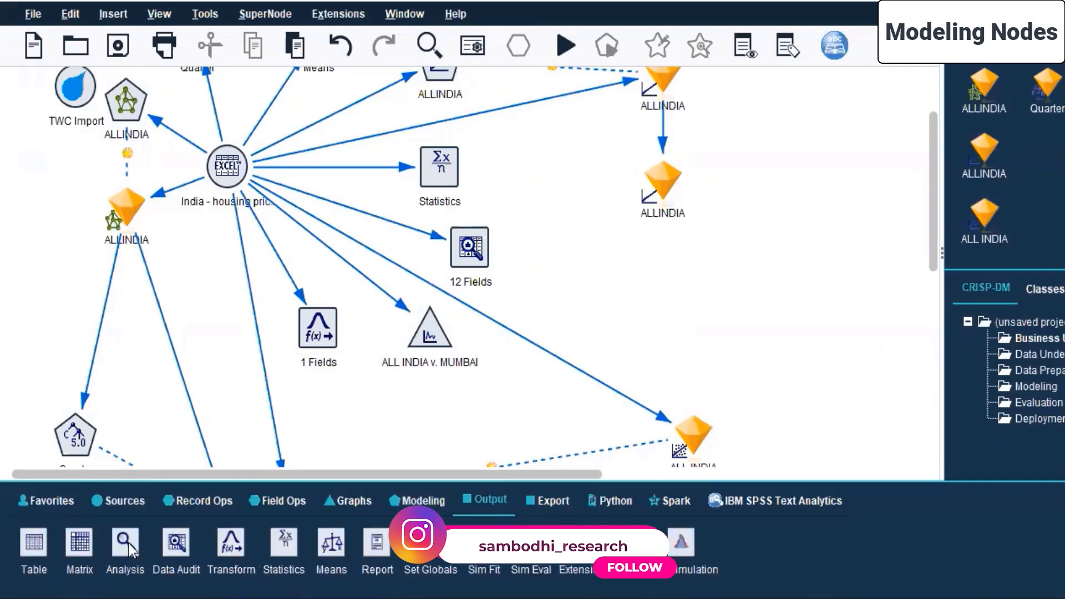
click(692, 548)
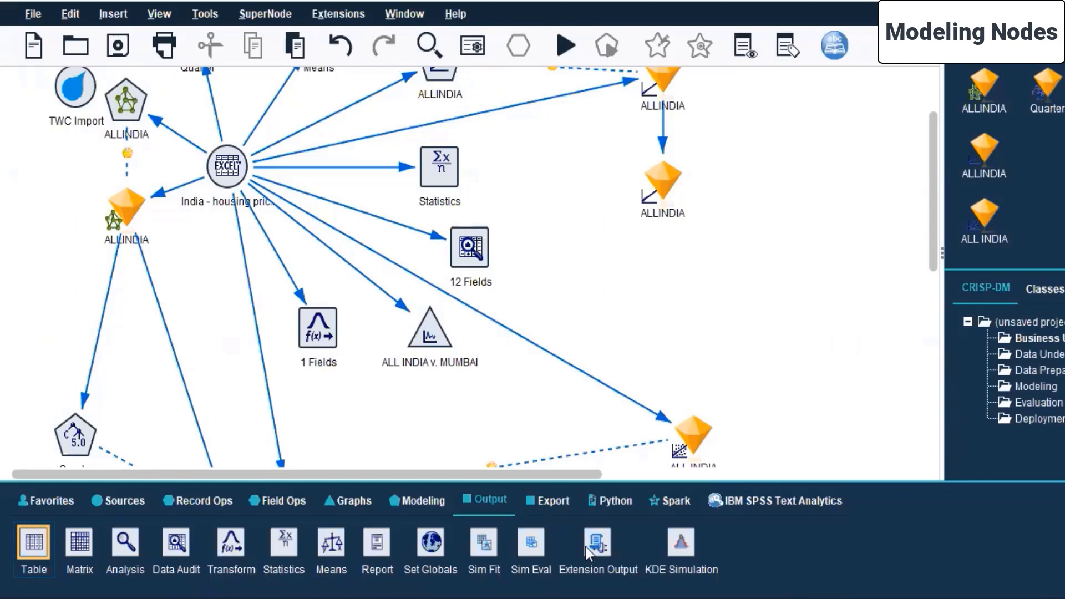
click(744, 328)
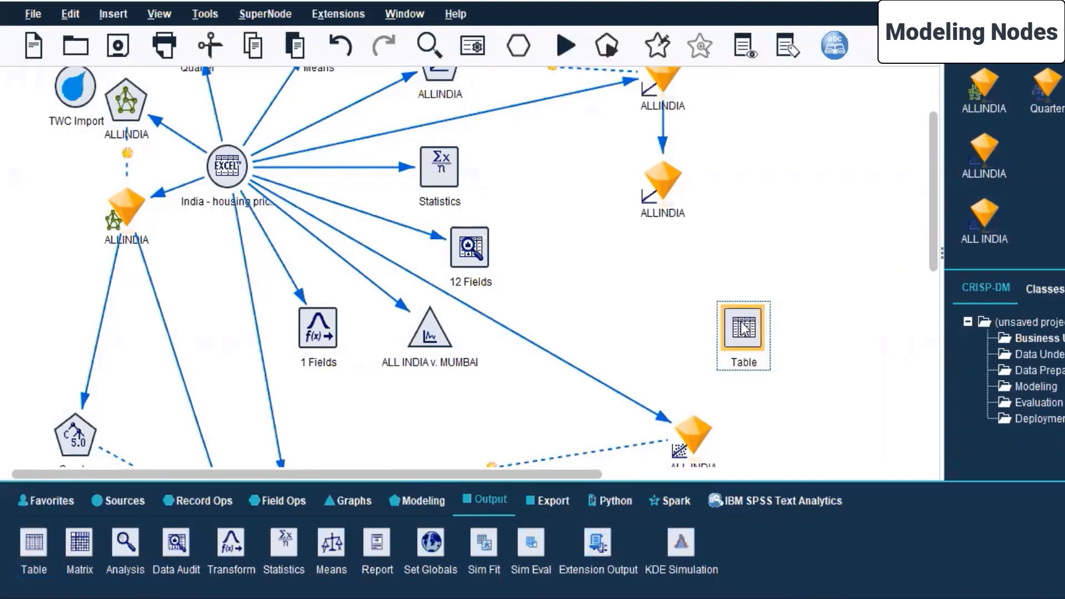
key(Delete)
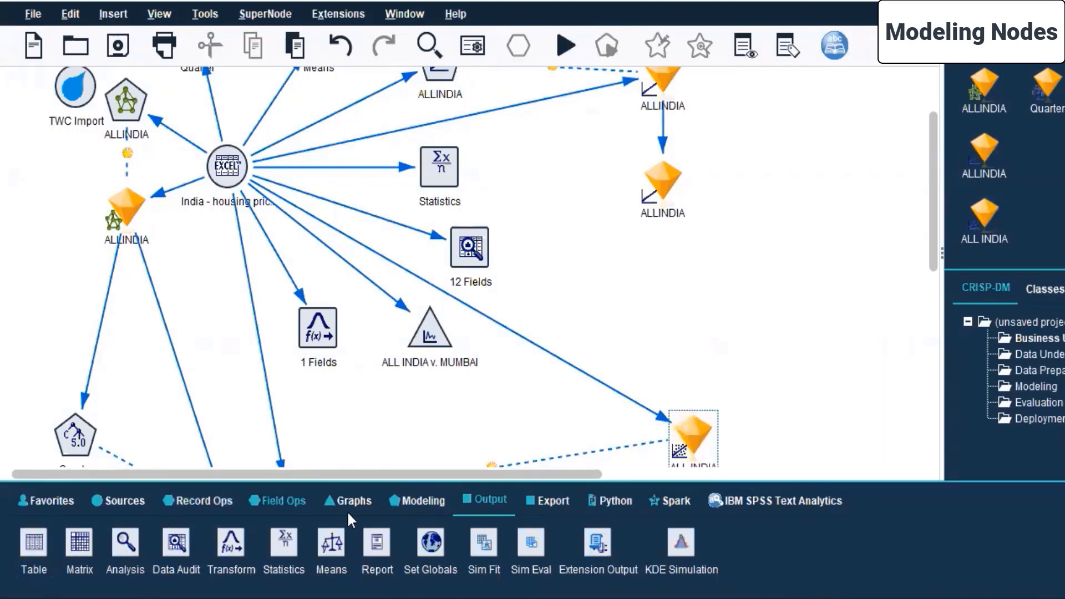
Place a Statistics Export node on the canvas, view its available actions, and delete it again.
click(539, 500)
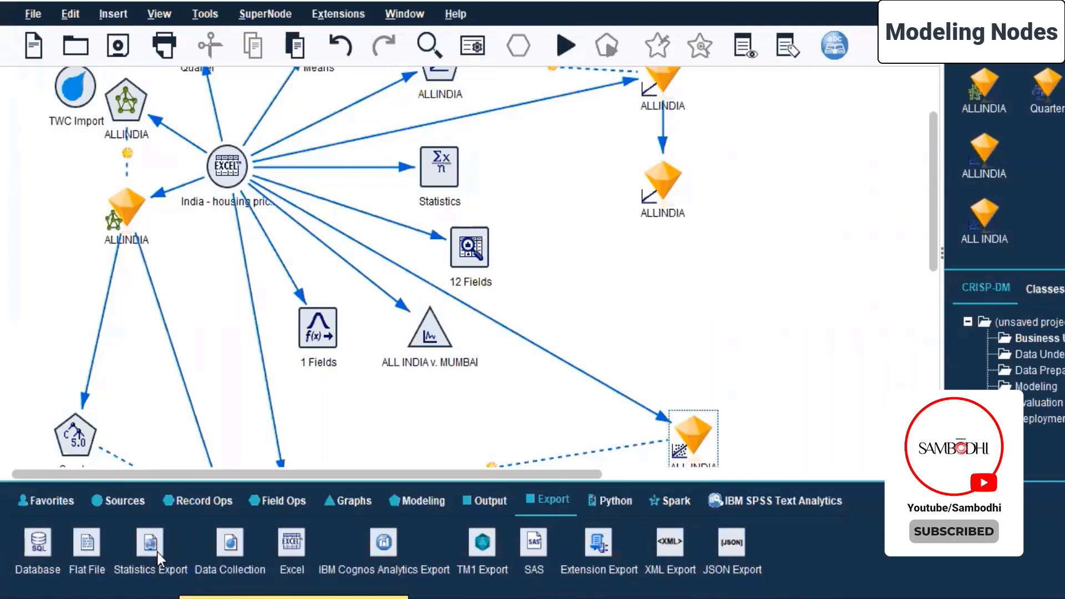
drag(158, 551, 724, 276)
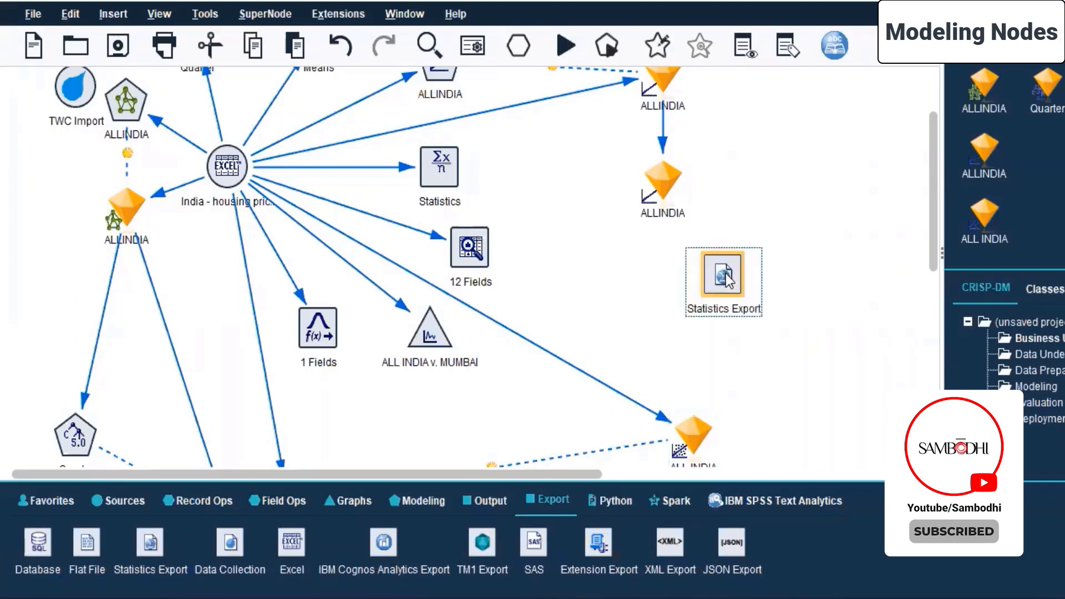
right_click(724, 275)
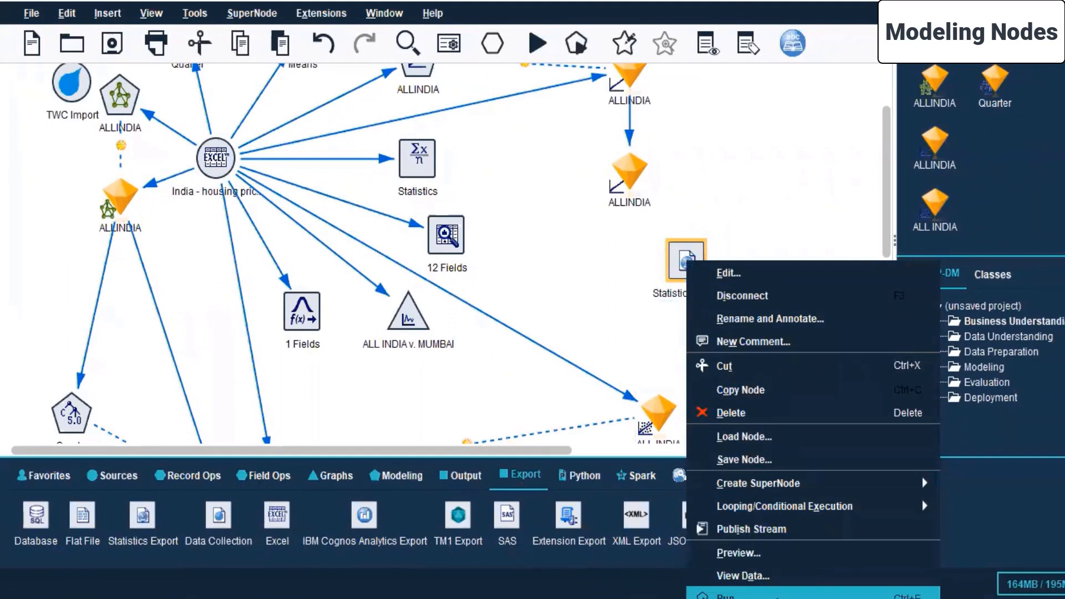
click(616, 305)
click(668, 268)
key(Delete)
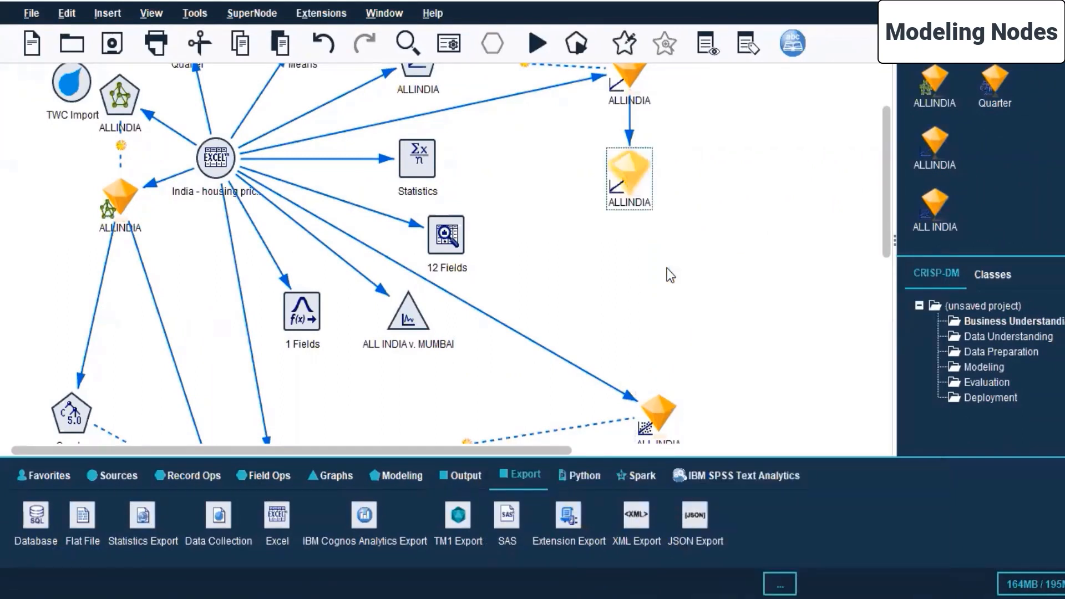
Place a JSON Export node in the empty area of the canvas and remove it again.
click(696, 517)
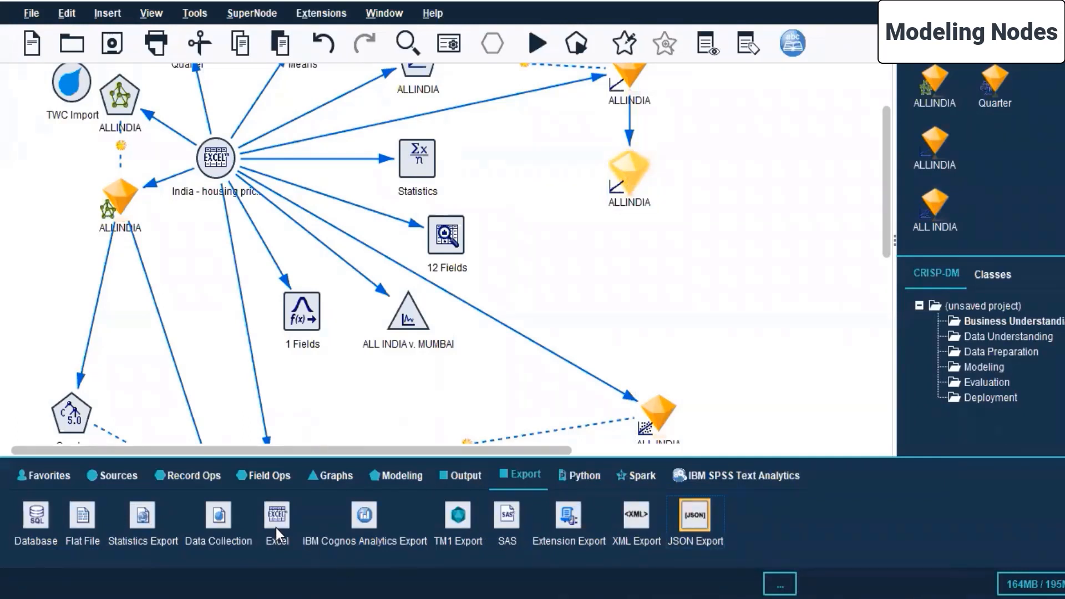
click(686, 287)
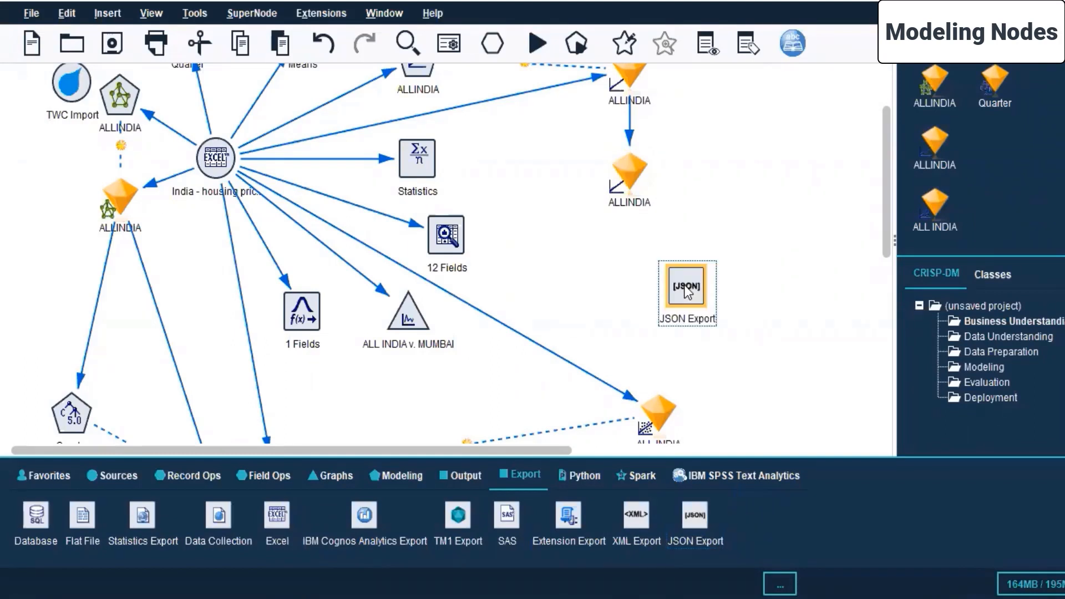
key(ctrl+z)
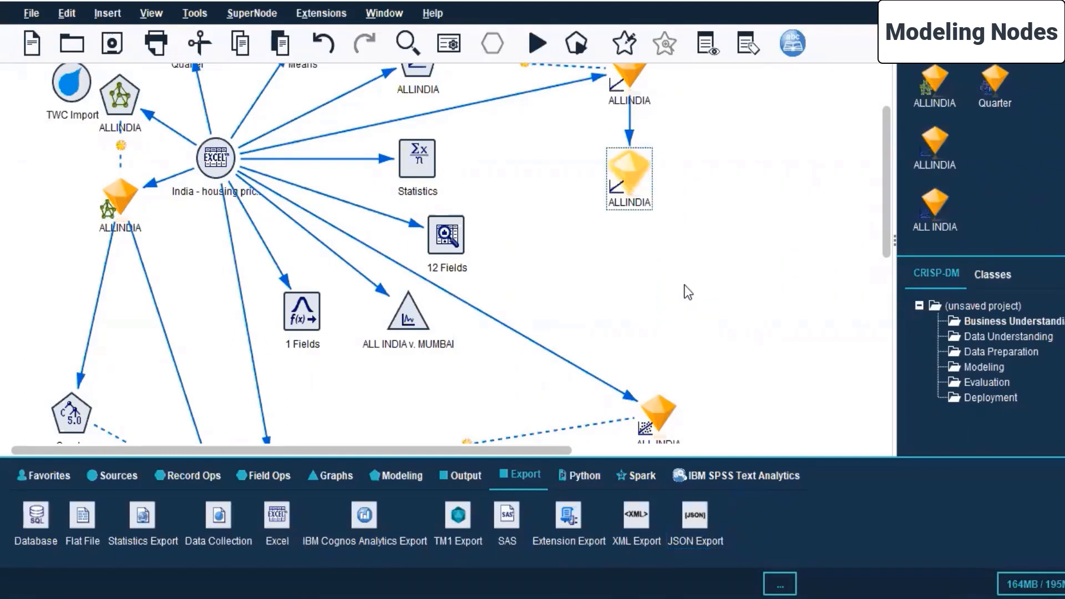
Place a Statistics Export node in the empty area near the ALL INDIA regression modeling node.
right_click(216, 157)
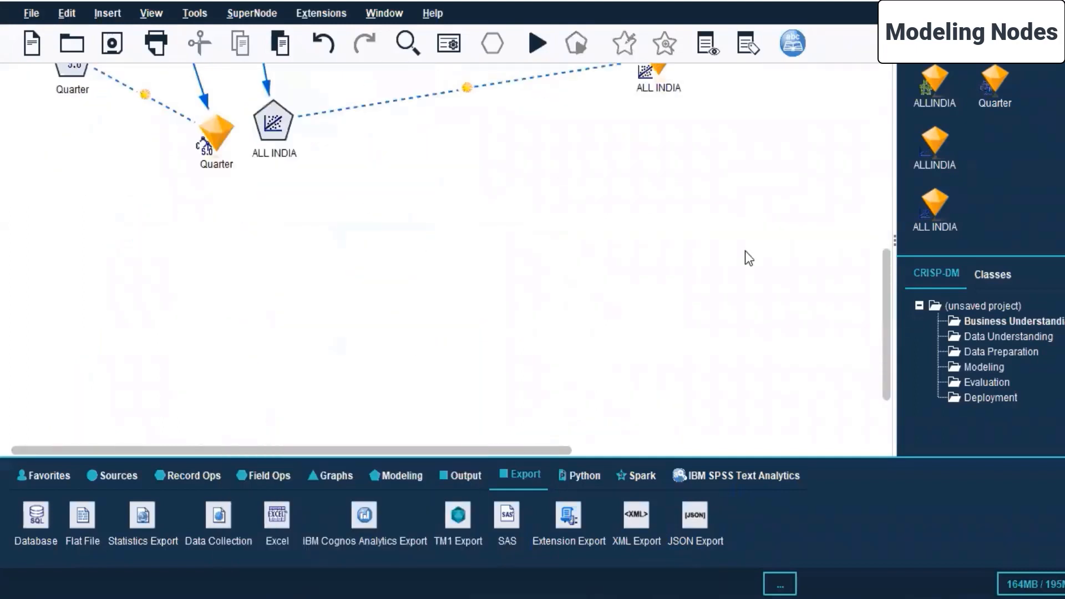
scroll(744, 251, up, 4)
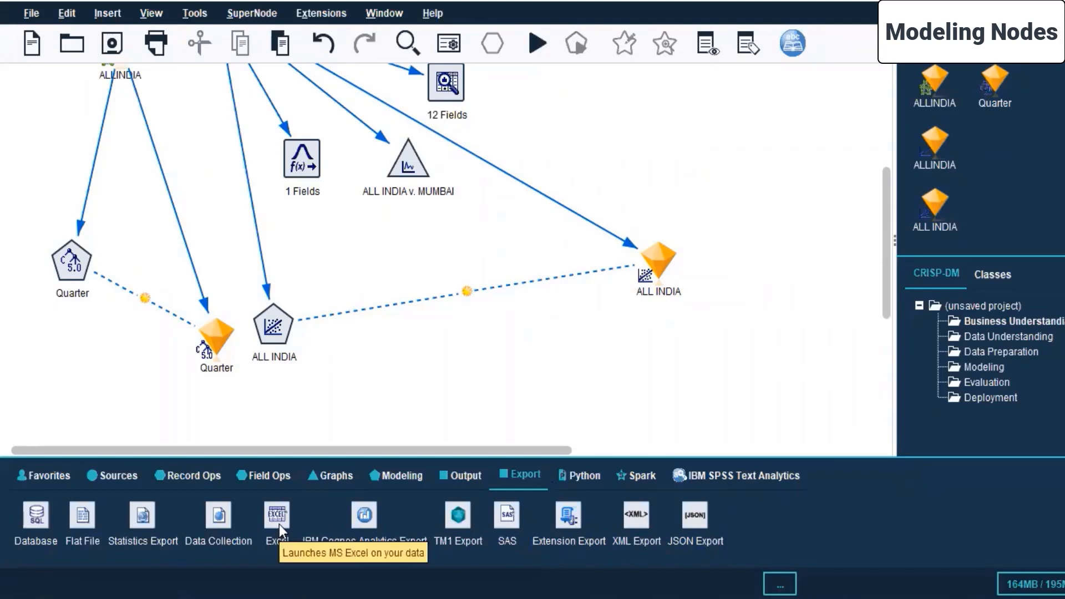
drag(142, 517, 434, 362)
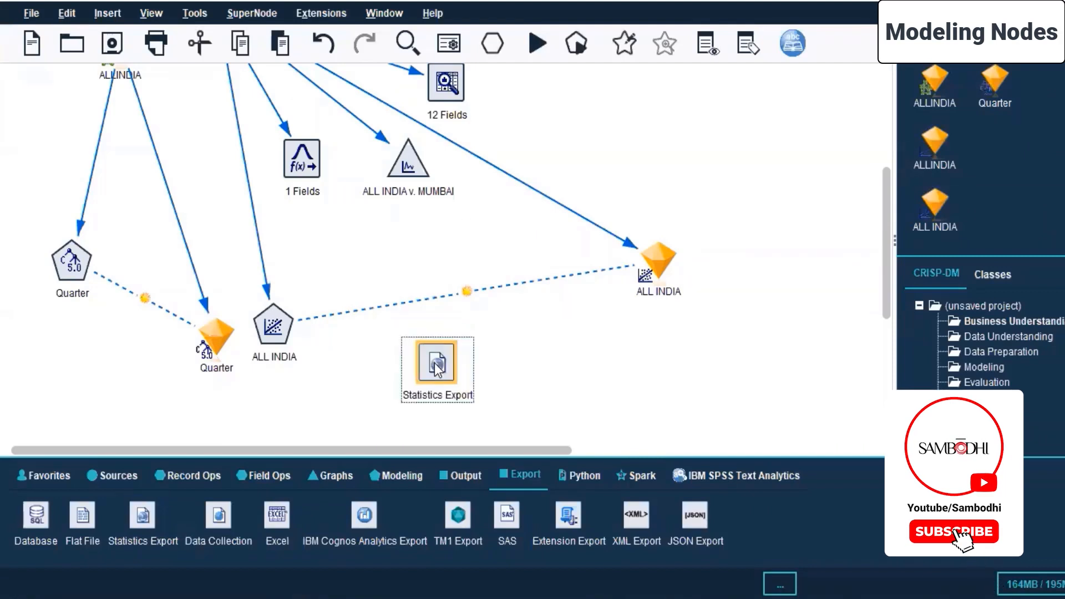
Connect the India housing price Excel source to the Statistics Export node and move that node just below the ALL INDIA modeling node.
scroll(434, 363, up, 4)
click(217, 234)
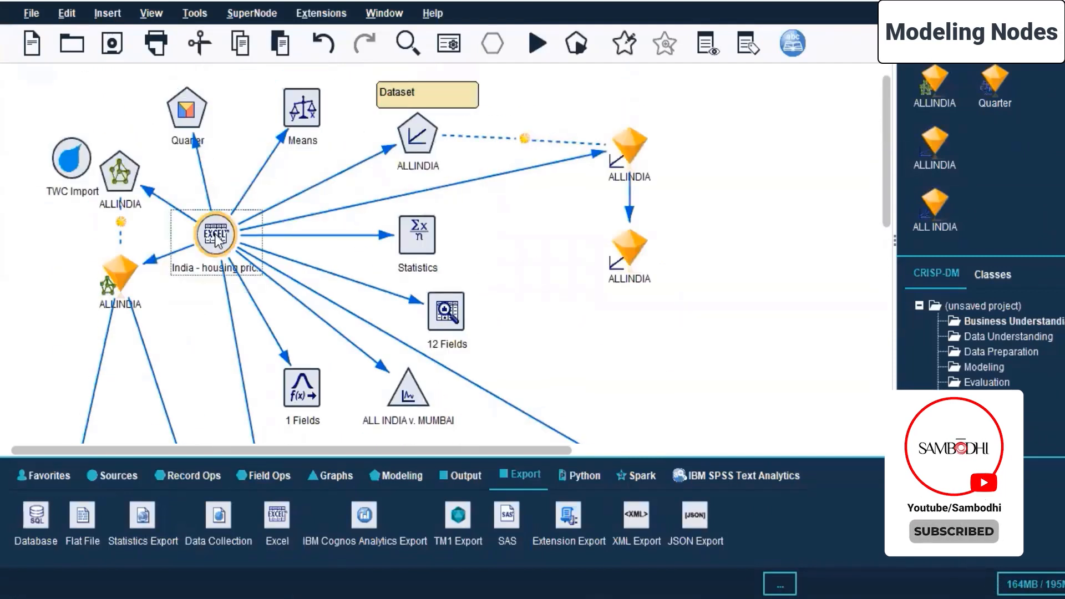
right_click(216, 238)
key(Escape)
scroll(184, 91, down, 3)
scroll(214, 87, up, 1)
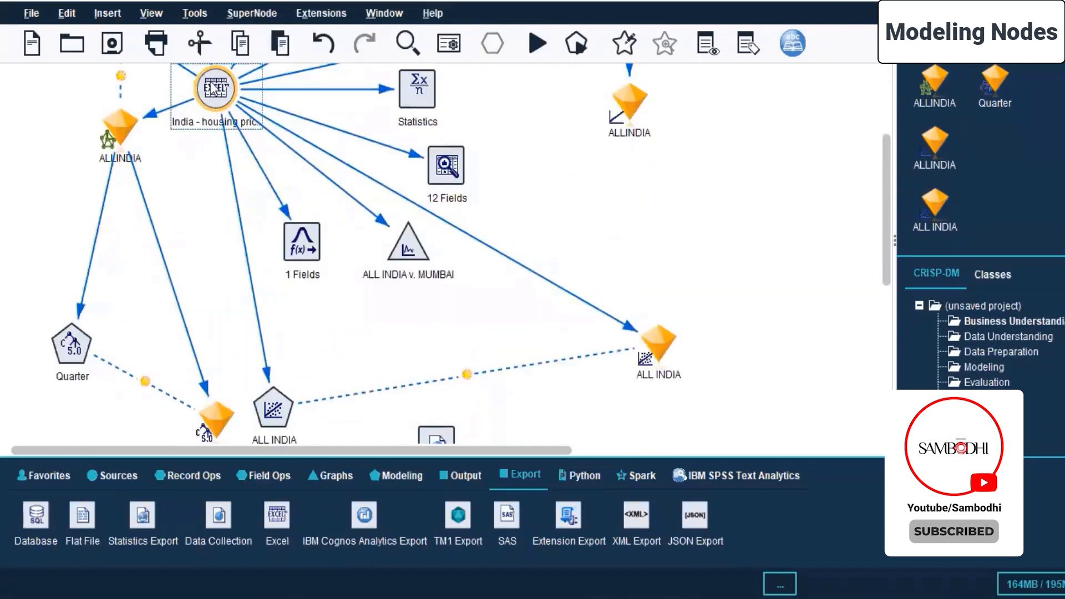
right_click(214, 87)
click(239, 113)
click(436, 435)
scroll(427, 439, down, 1)
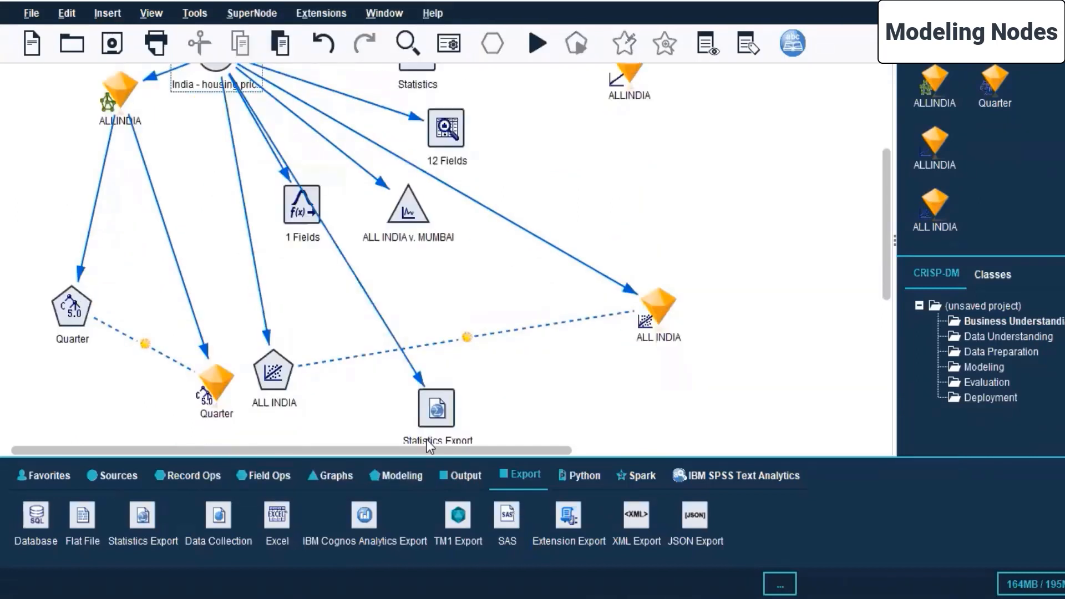
drag(437, 418, 358, 398)
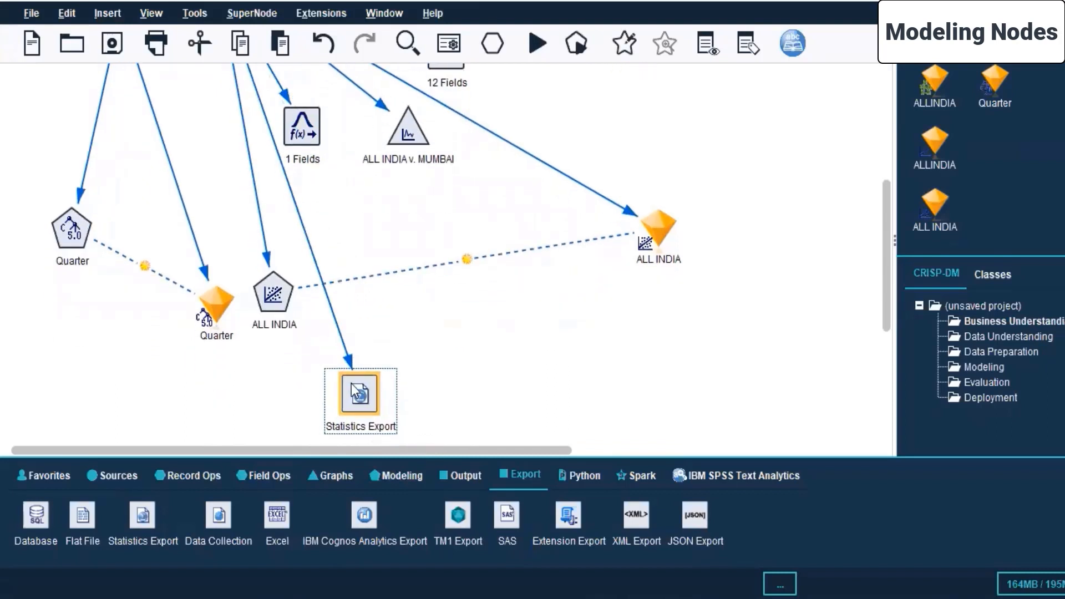
Run the Statistics Export node and close the stream messages window.
right_click(353, 390)
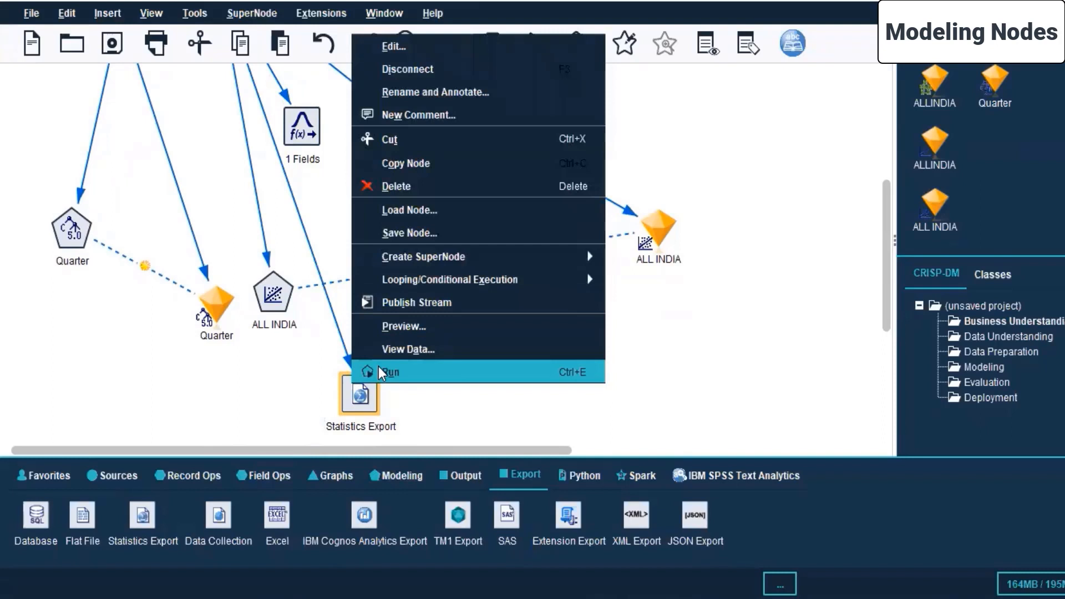
click(361, 371)
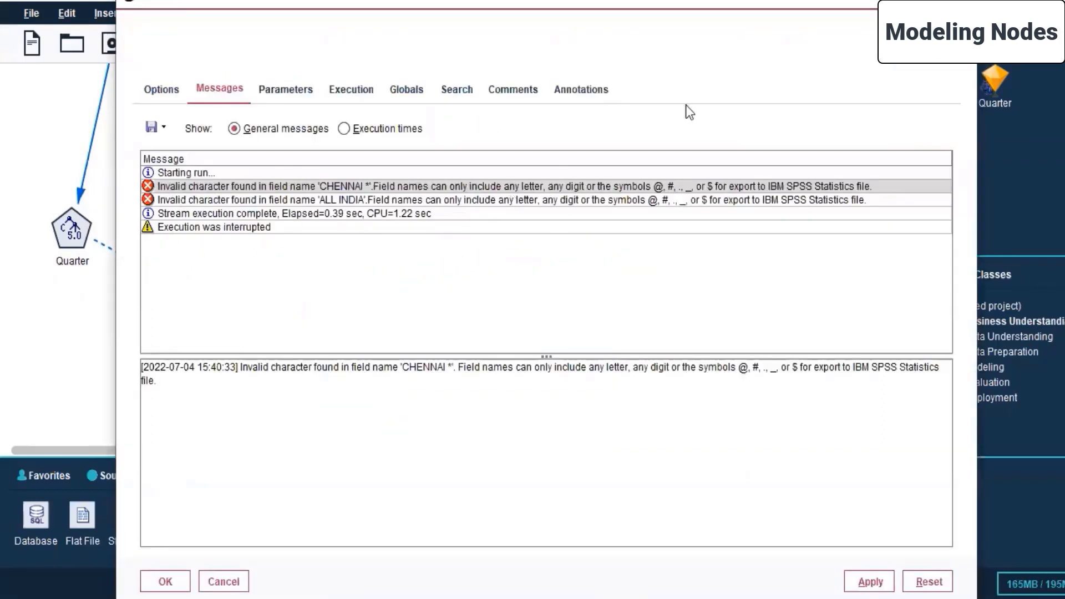
click(962, 2)
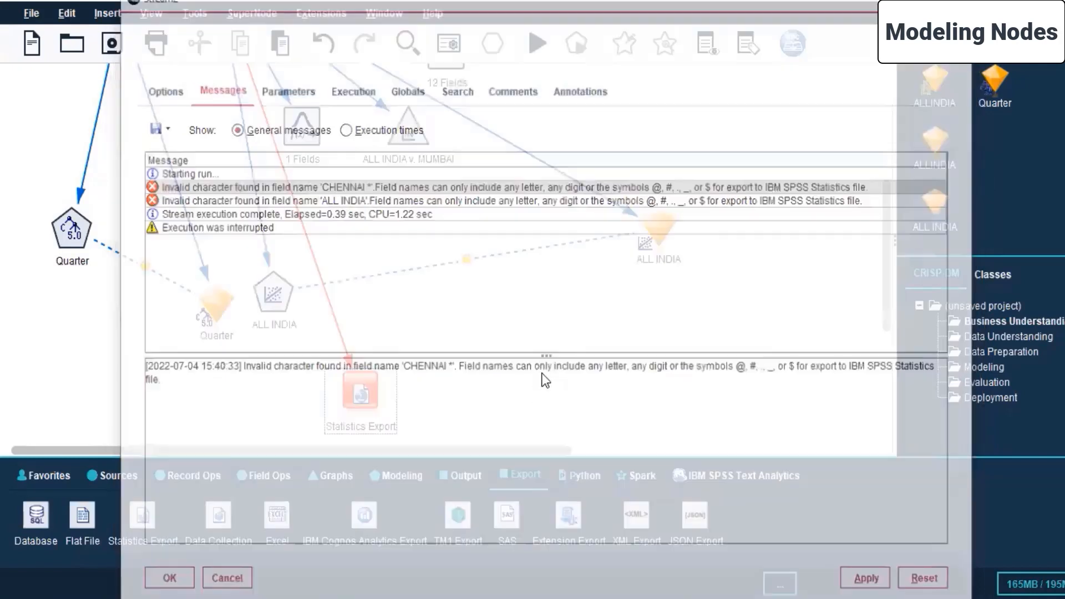
Delete the Statistics Export node from the canvas.
click(345, 397)
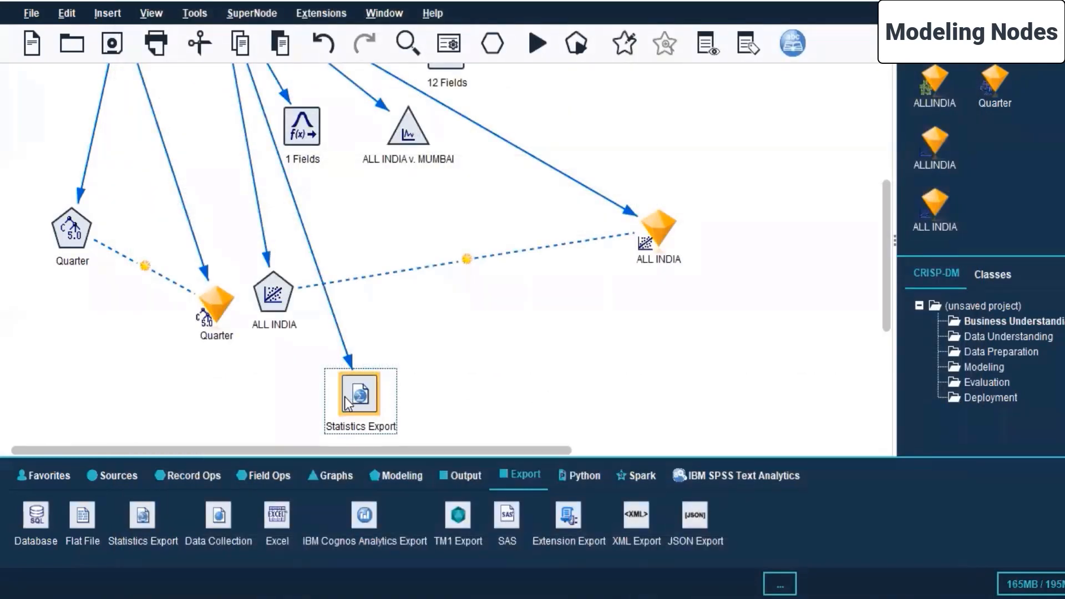
right_click(346, 398)
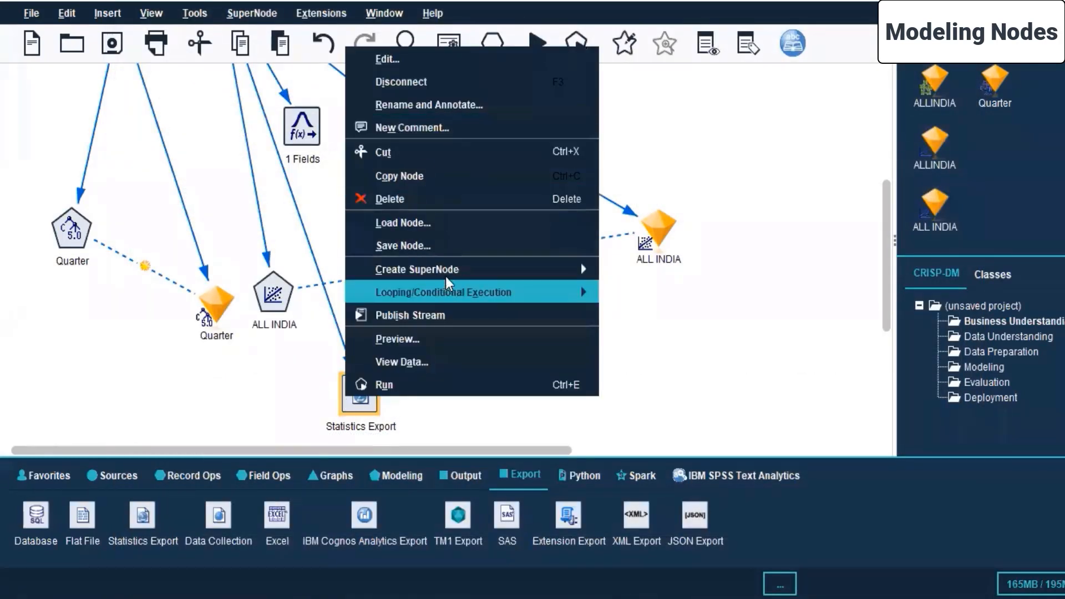
mouse_move(459, 277)
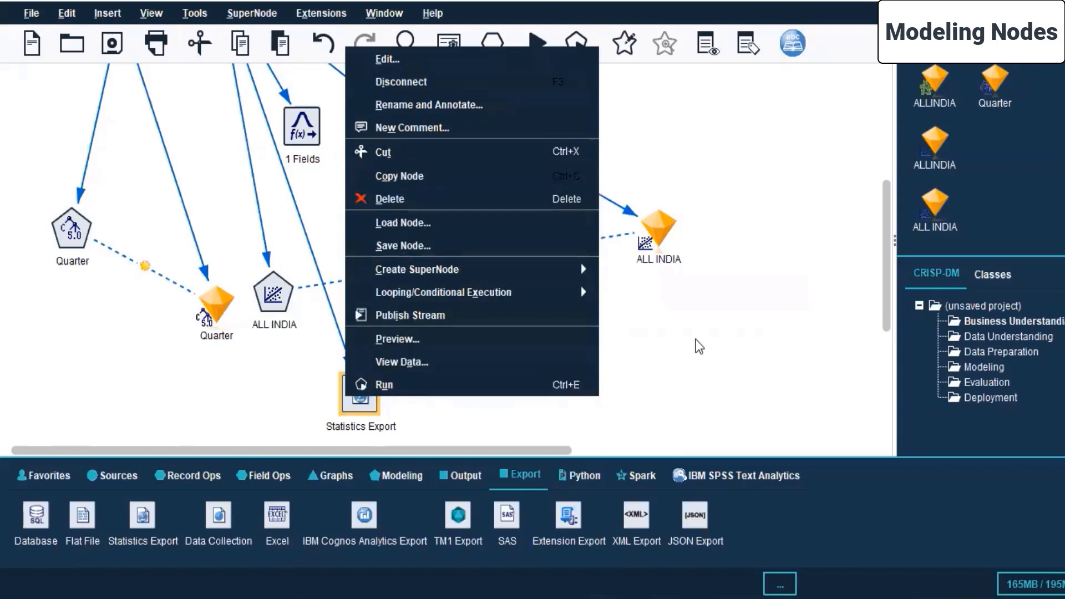
click(738, 343)
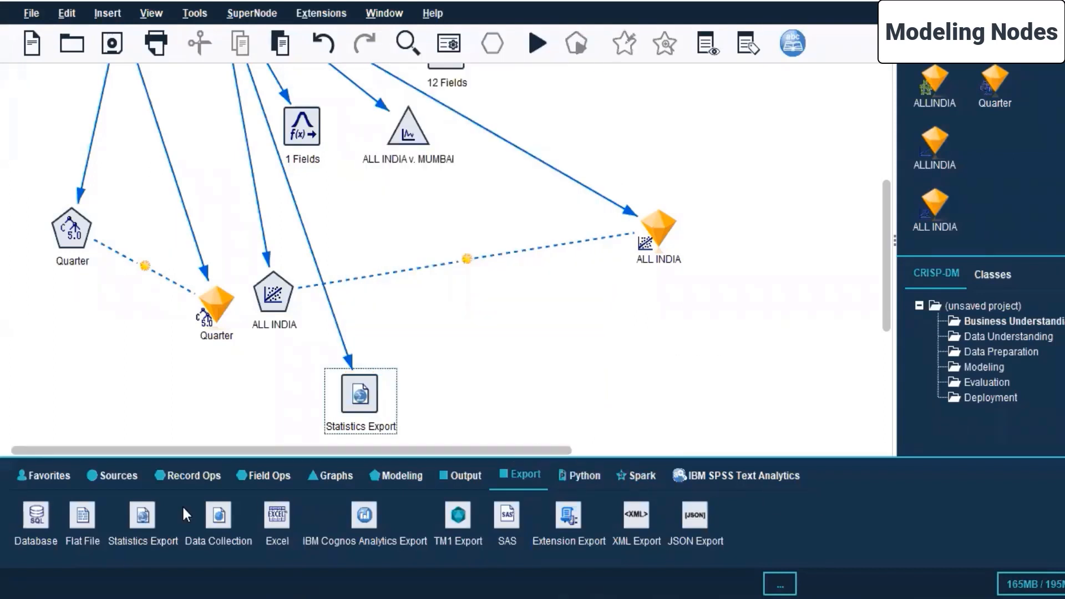
right_click(365, 391)
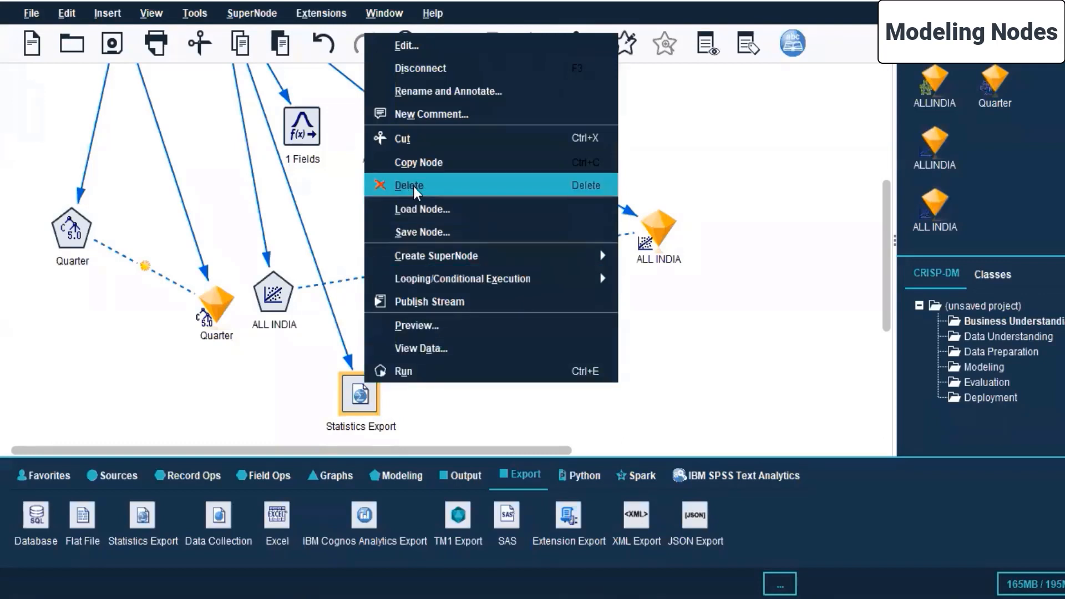
click(411, 187)
click(788, 257)
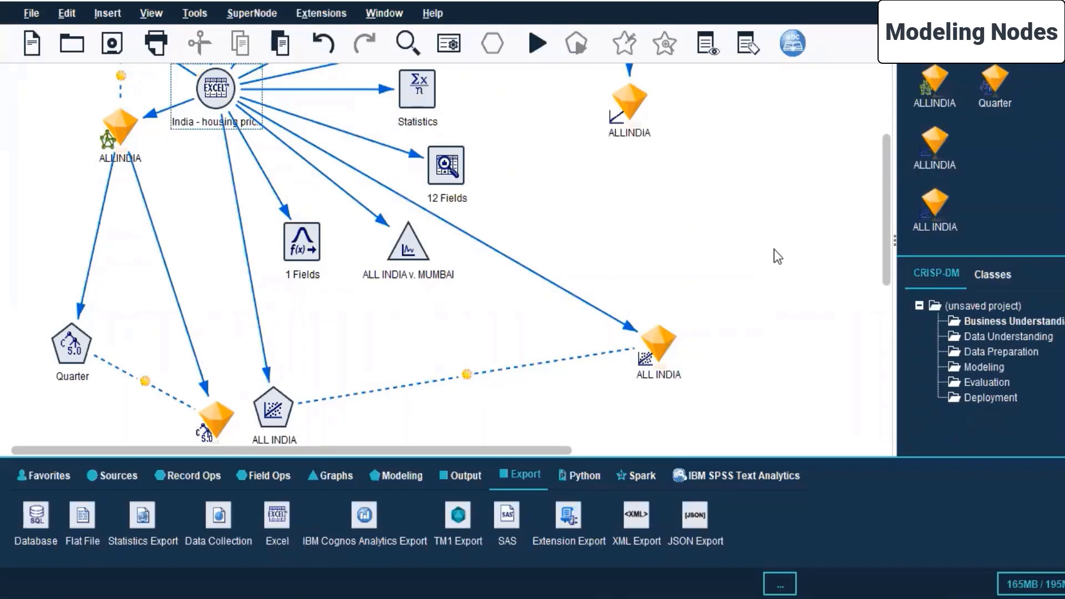
Add a Random Forest node from the Python nodes, linked to the Quarter model nugget, and move it to an empty canvas area.
scroll(774, 250, down, 5)
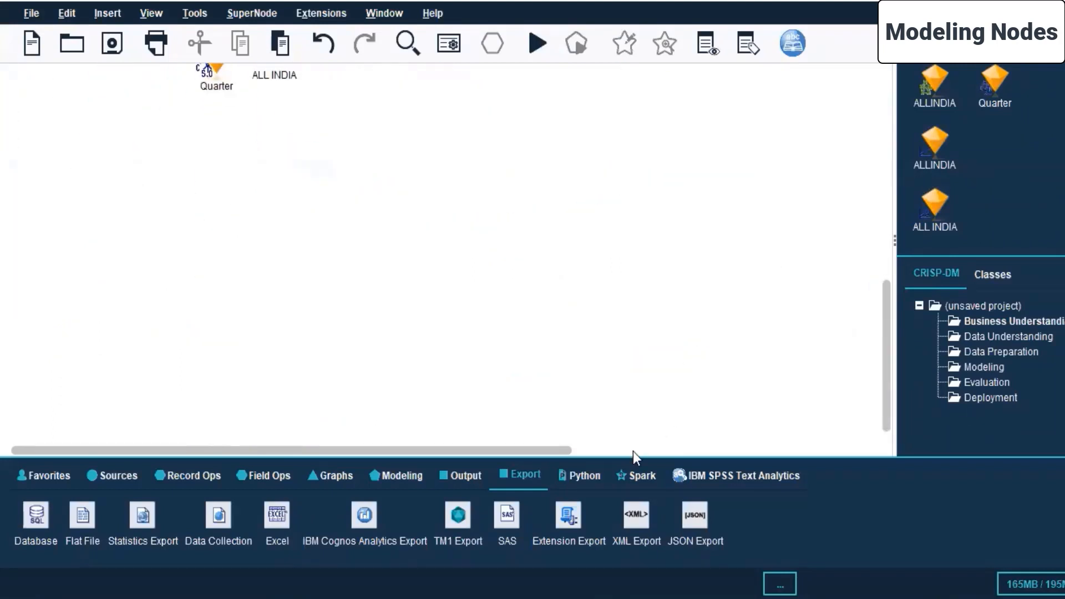
click(570, 473)
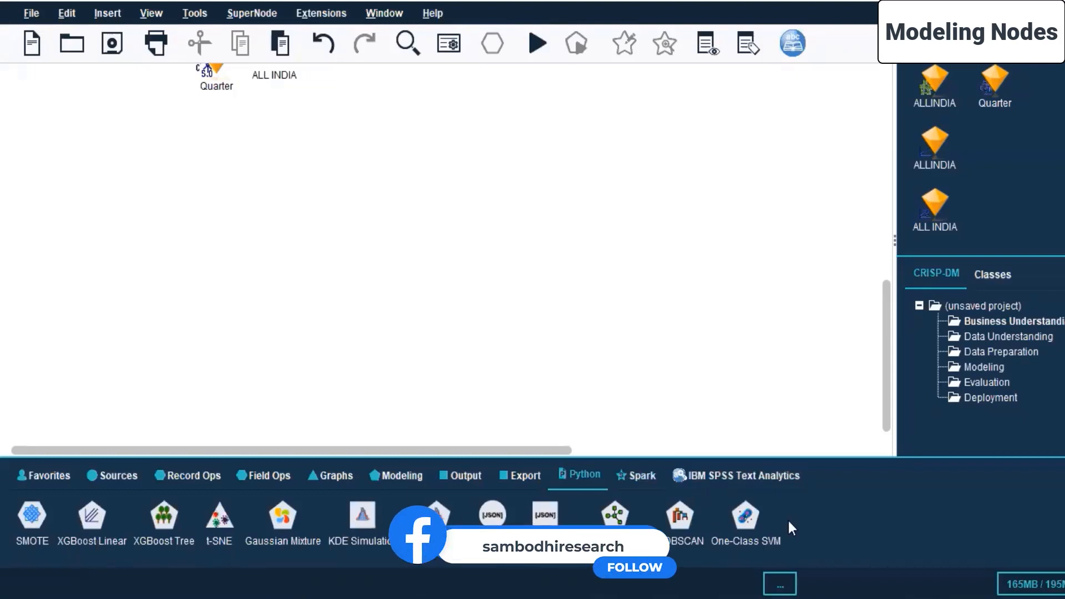
click(616, 520)
double_click(614, 519)
scroll(398, 252, up, 6)
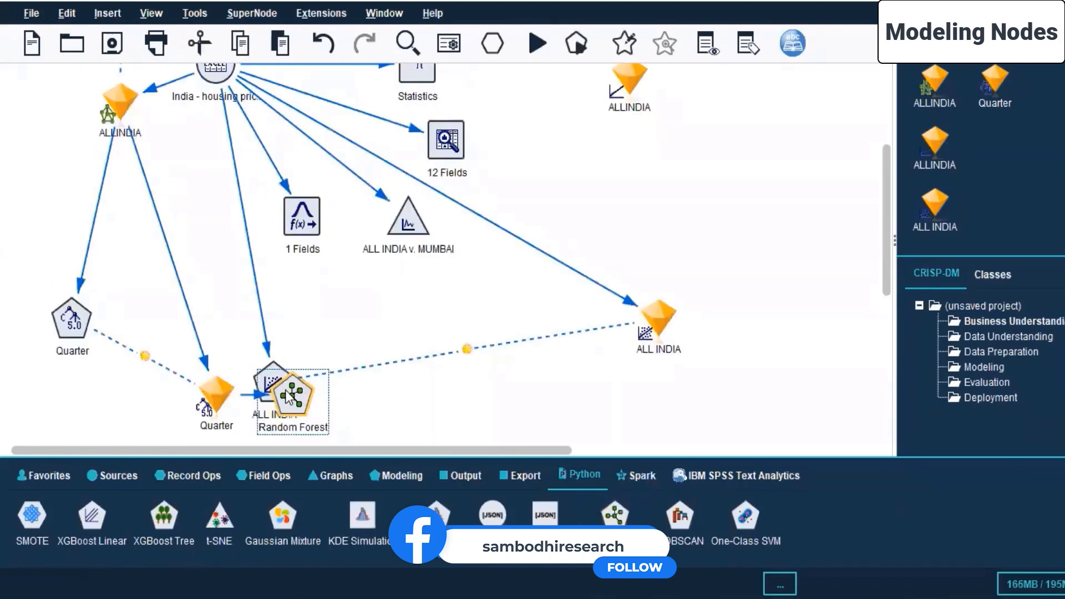
drag(282, 385, 573, 214)
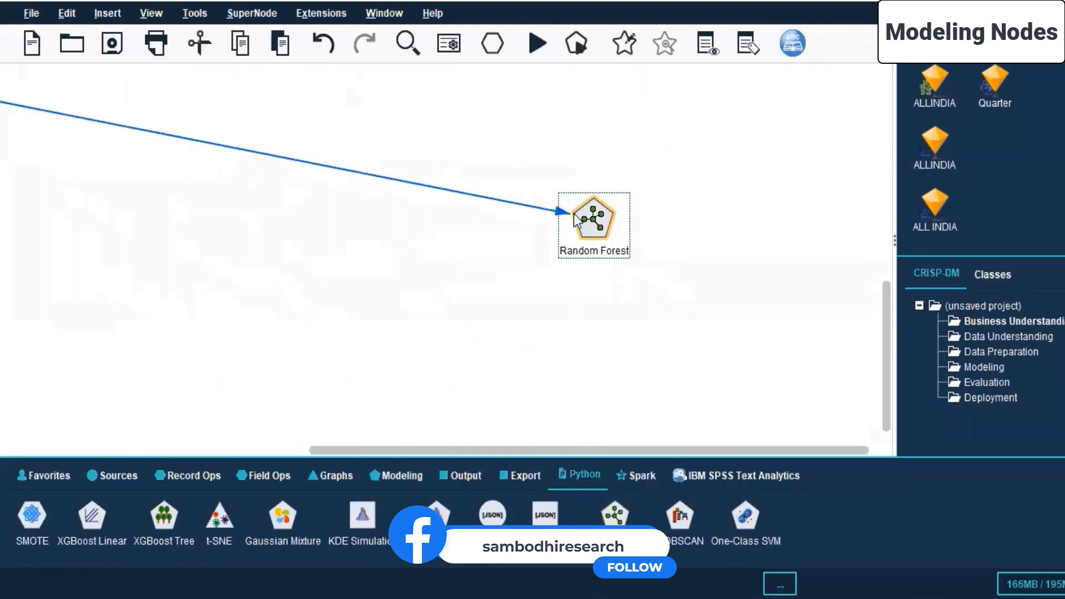
scroll(574, 214, up, 6)
scroll(572, 214, down, 5)
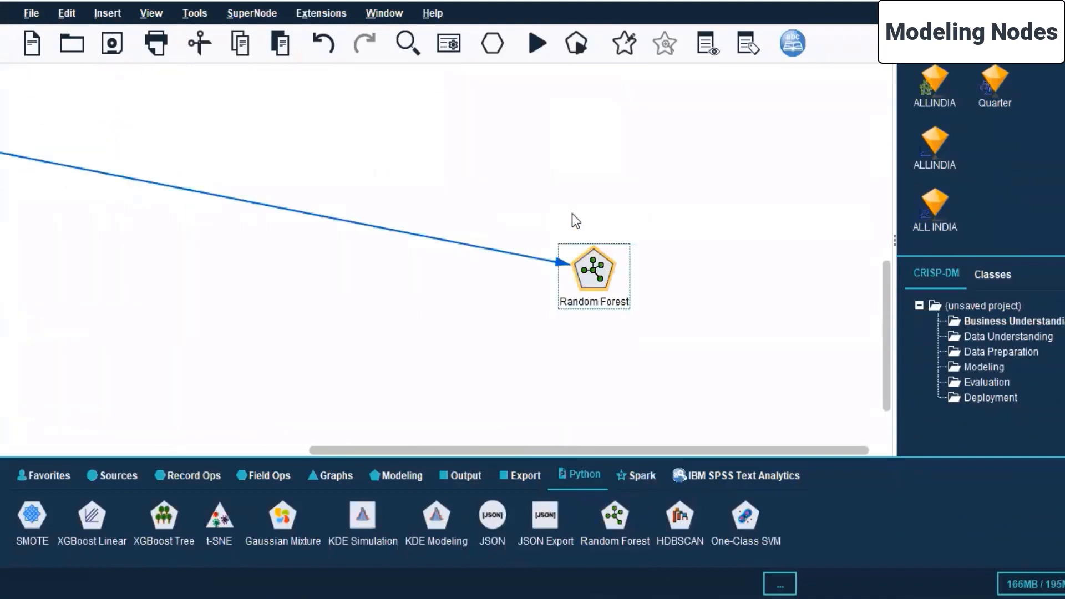
Open the Random Forest node's settings, switch to custom field assignments and select the ALL INDIA field.
double_click(584, 271)
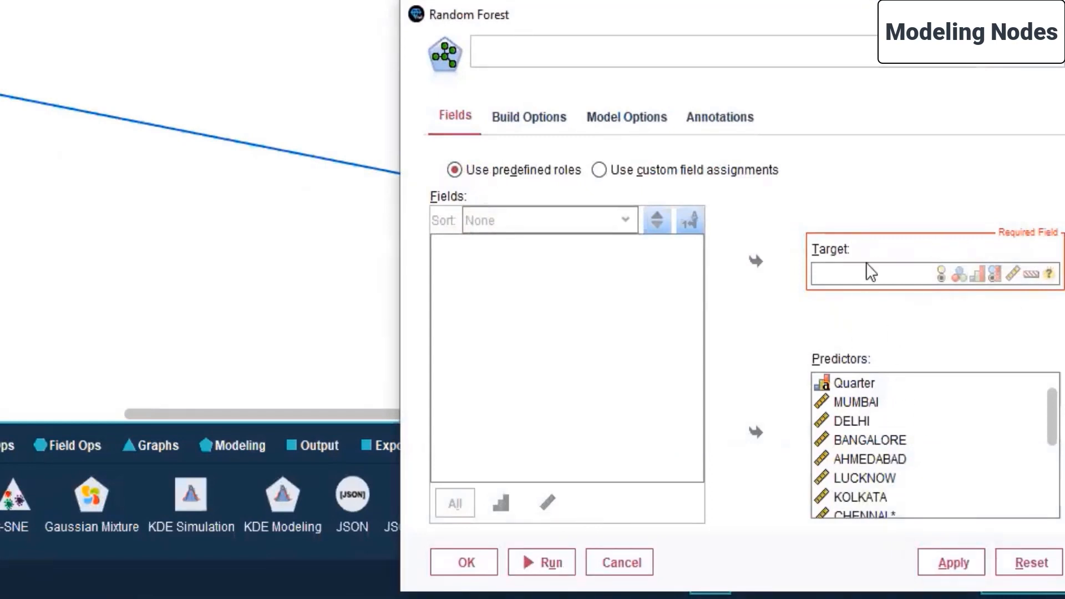
click(598, 171)
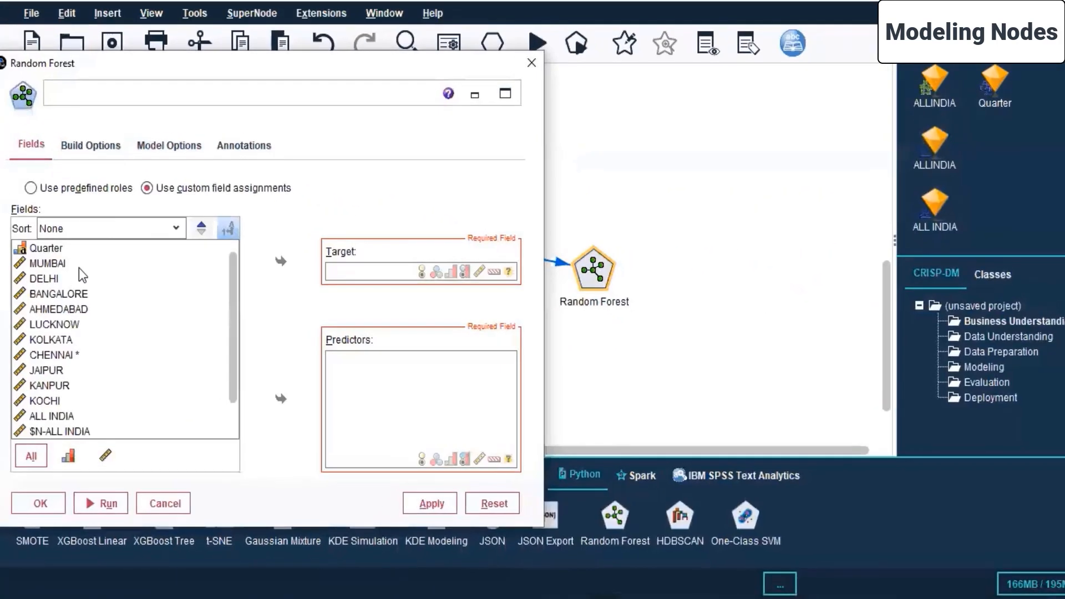
scroll(80, 274, down, 1)
click(52, 386)
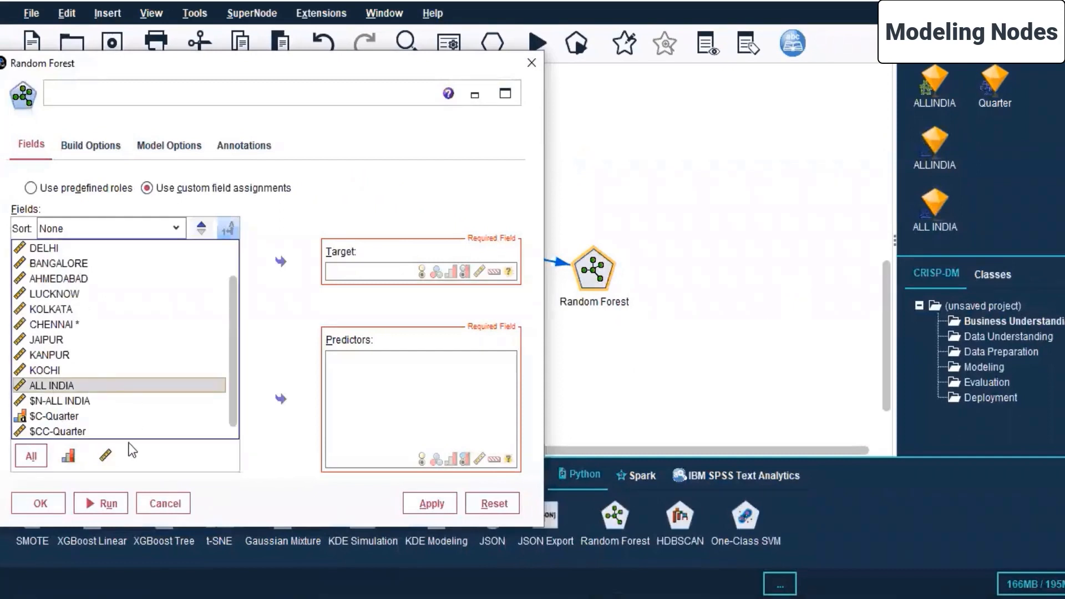
click(50, 503)
click(392, 397)
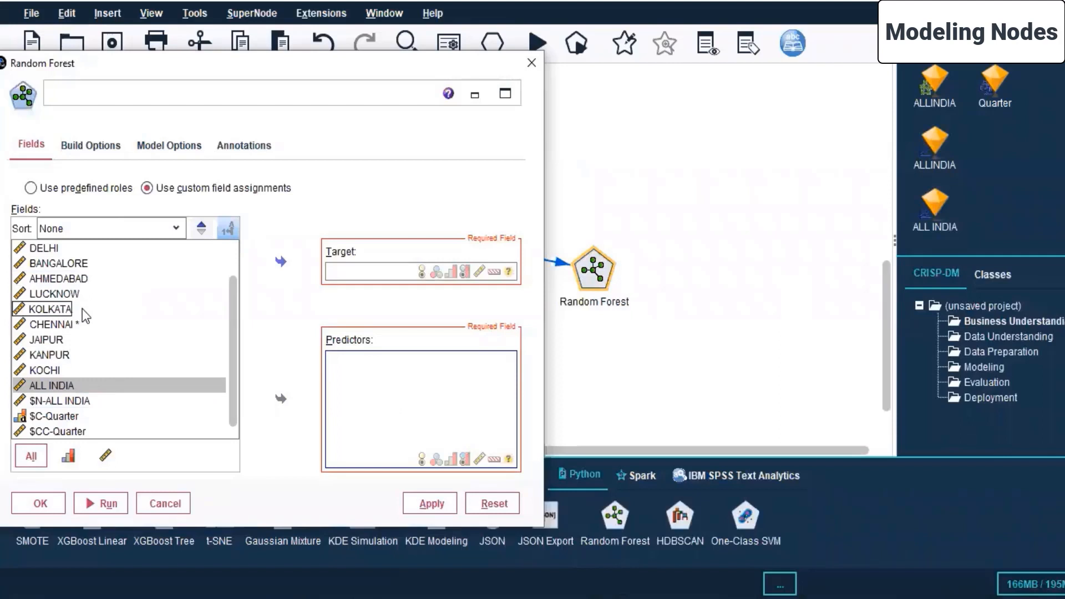
Assign MUMBAI and DELHI as predictors of the Random Forest node and accept the settings.
scroll(82, 309, up, 1)
click(67, 263)
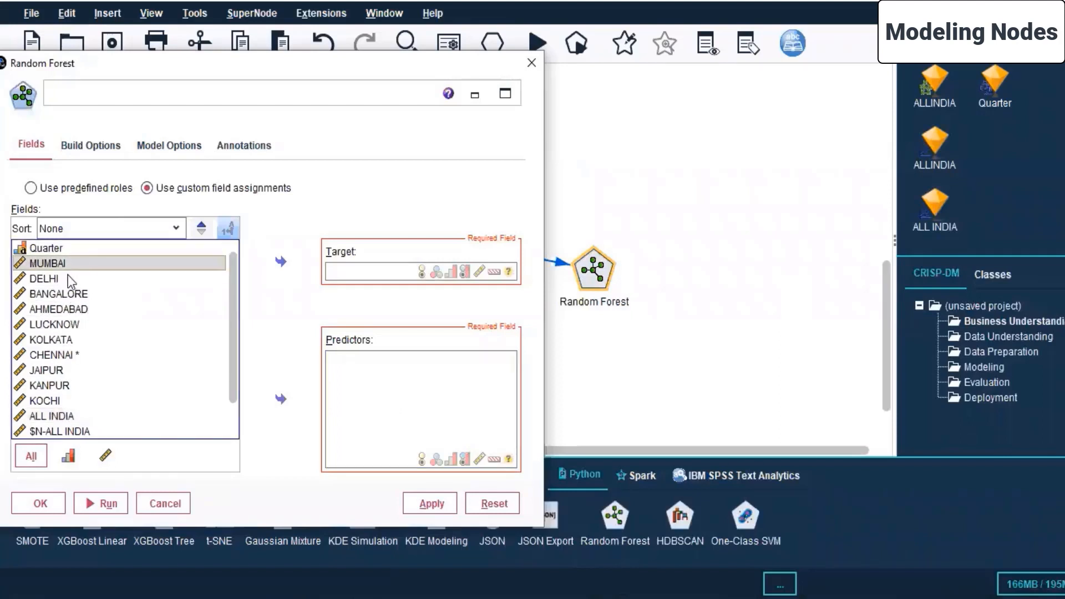
shift+click(68, 276)
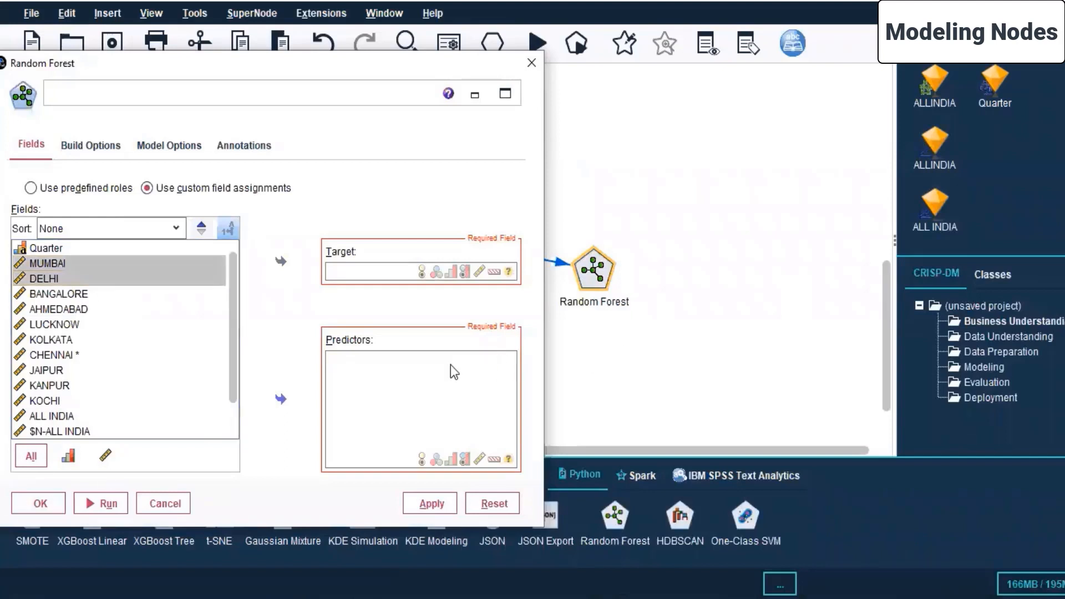
click(284, 395)
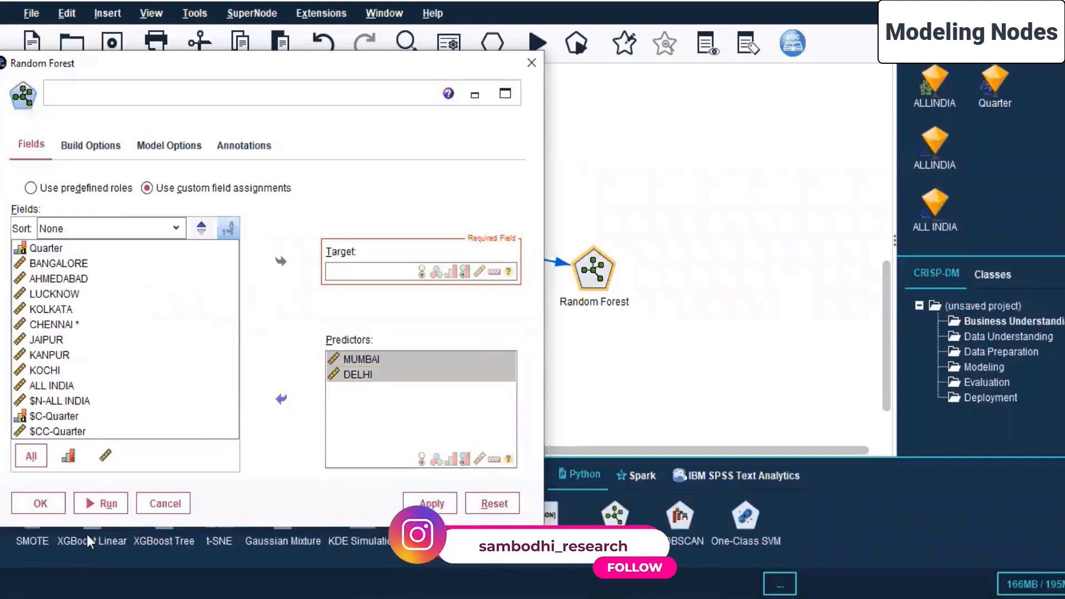
click(31, 505)
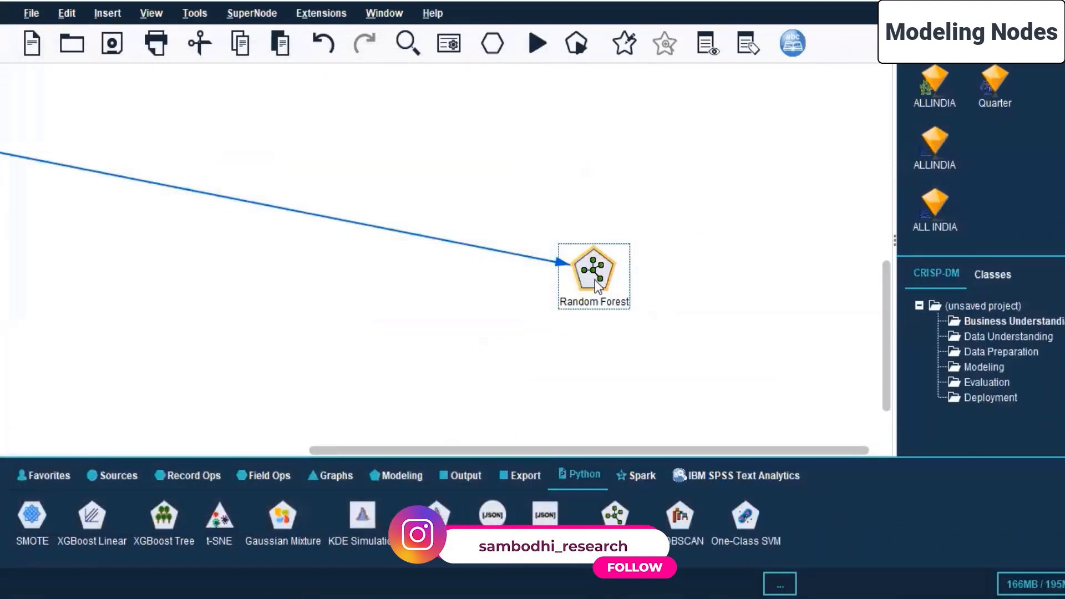
Try to run the Random Forest node and close the stream messages window.
right_click(595, 280)
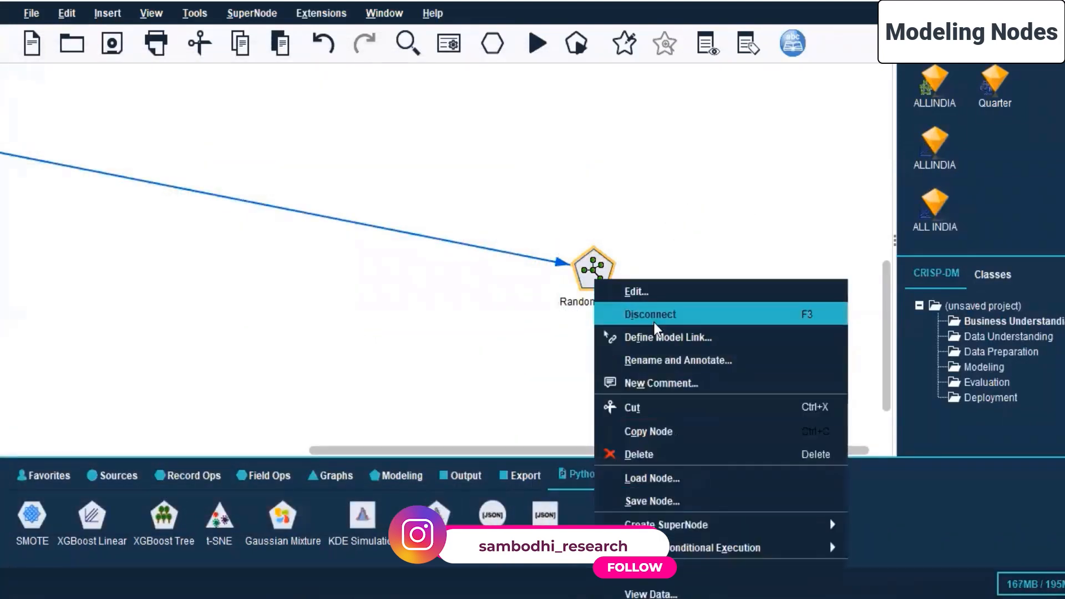
click(636, 292)
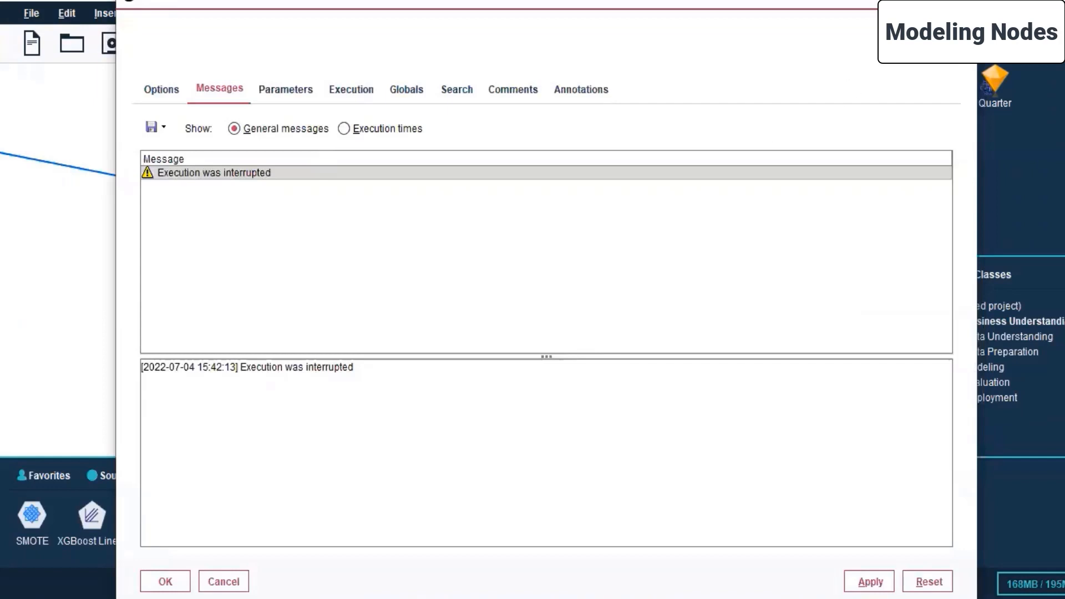
click(961, 2)
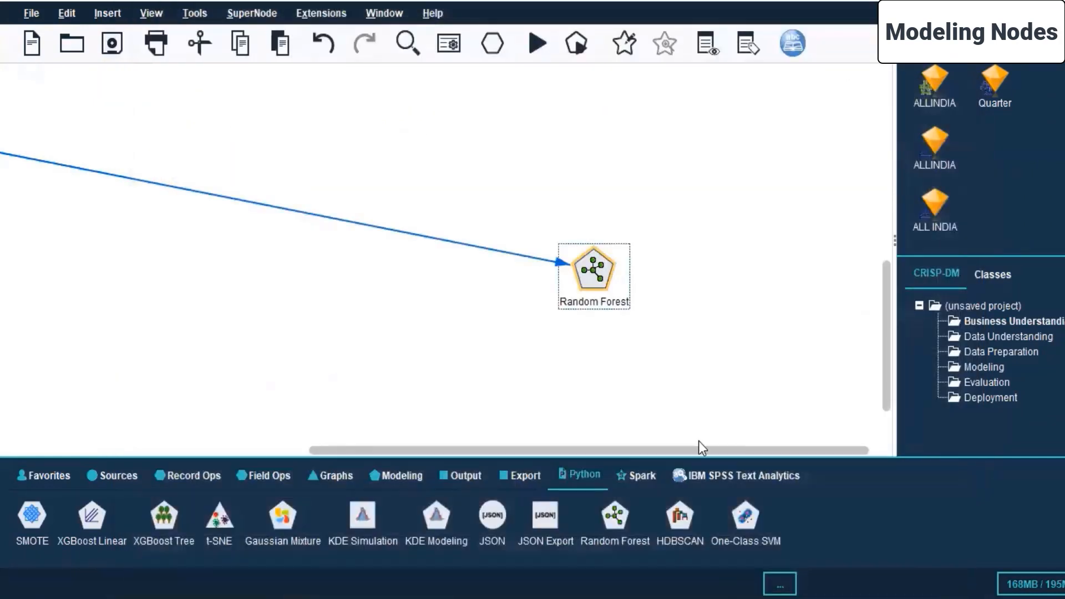
Delete the Random Forest node from the canvas.
scroll(698, 440, down, 2)
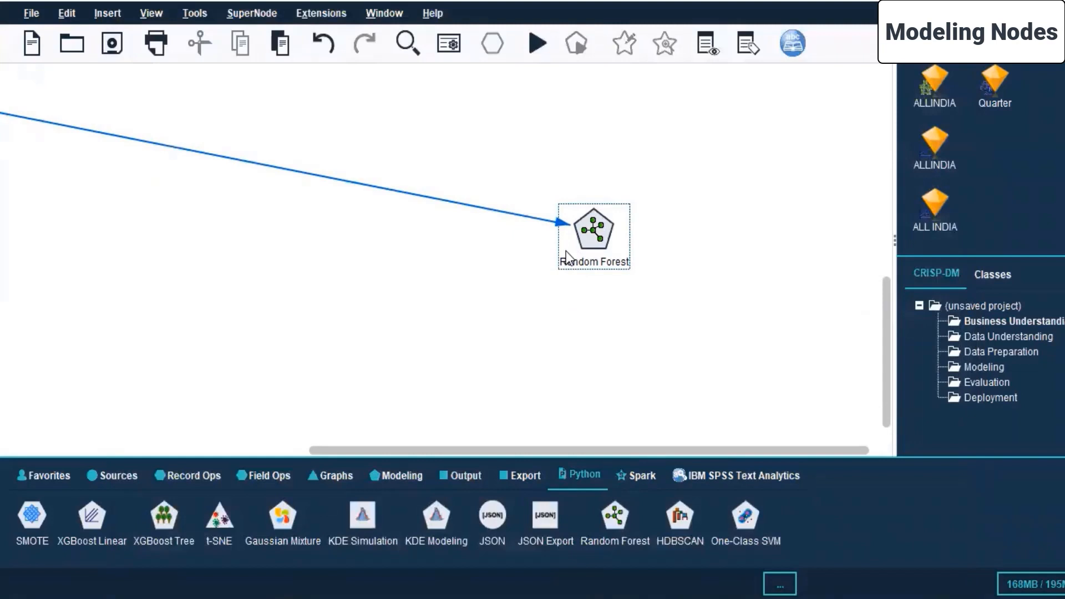
right_click(602, 235)
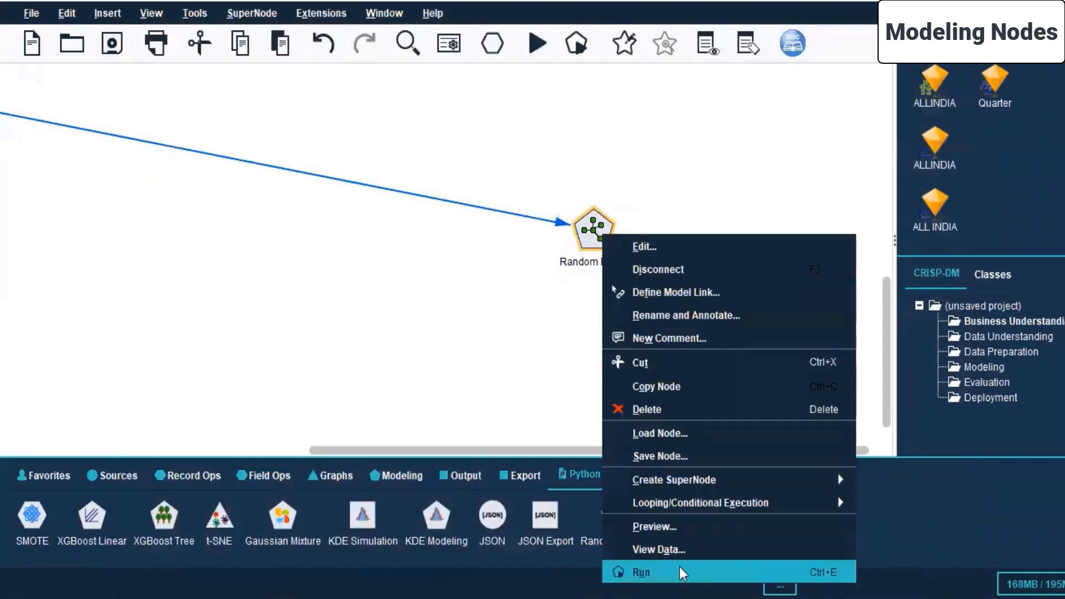
key(Escape)
right_click(592, 222)
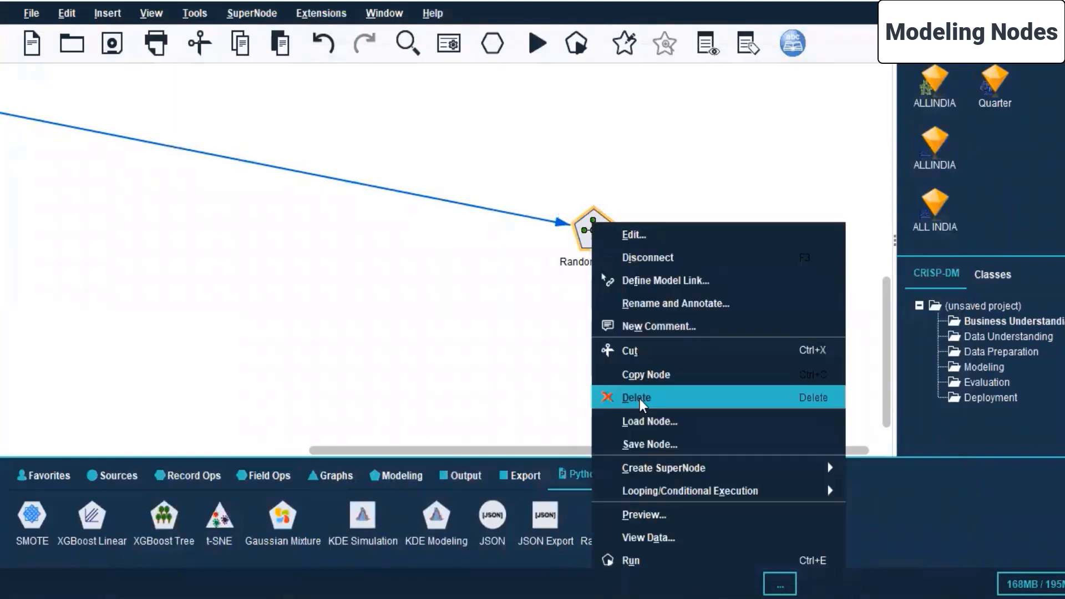
key(Escape)
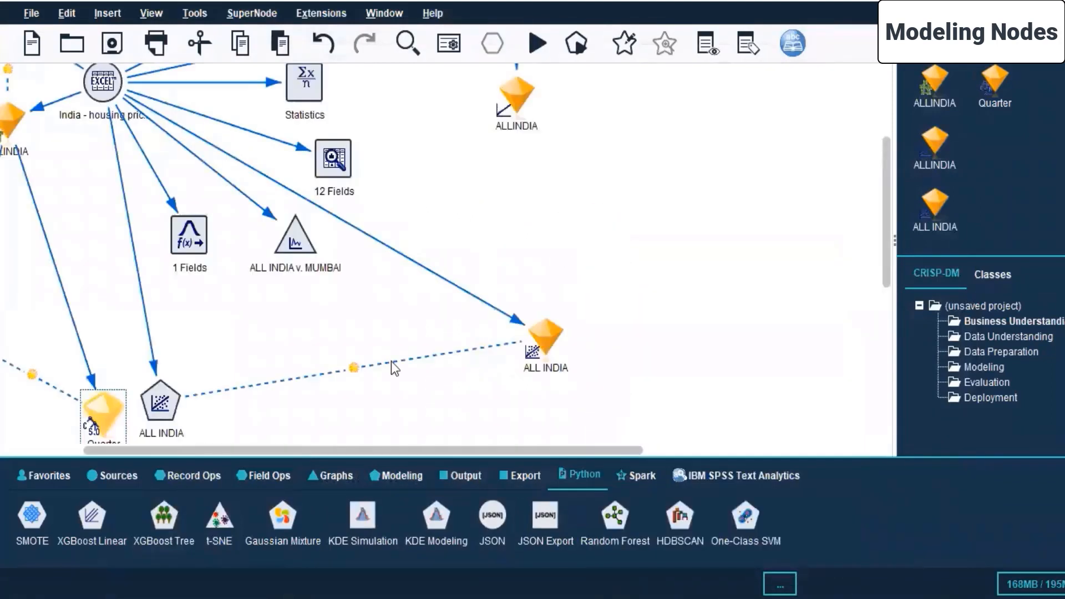
Look through the Spark nodes and the IBM SPSS Text Analytics nodes.
drag(601, 450, 514, 451)
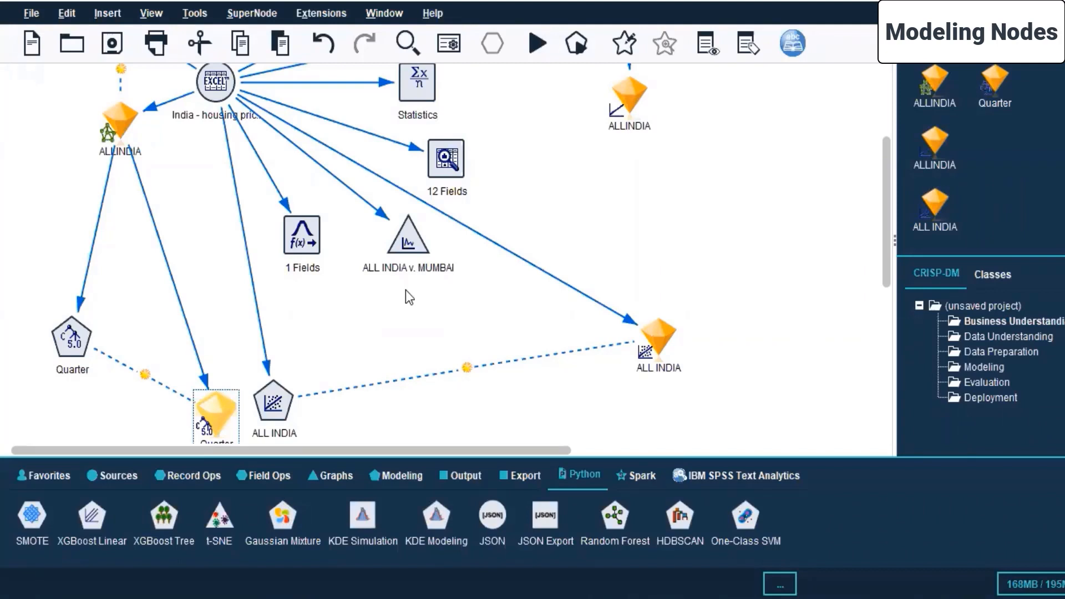
click(633, 477)
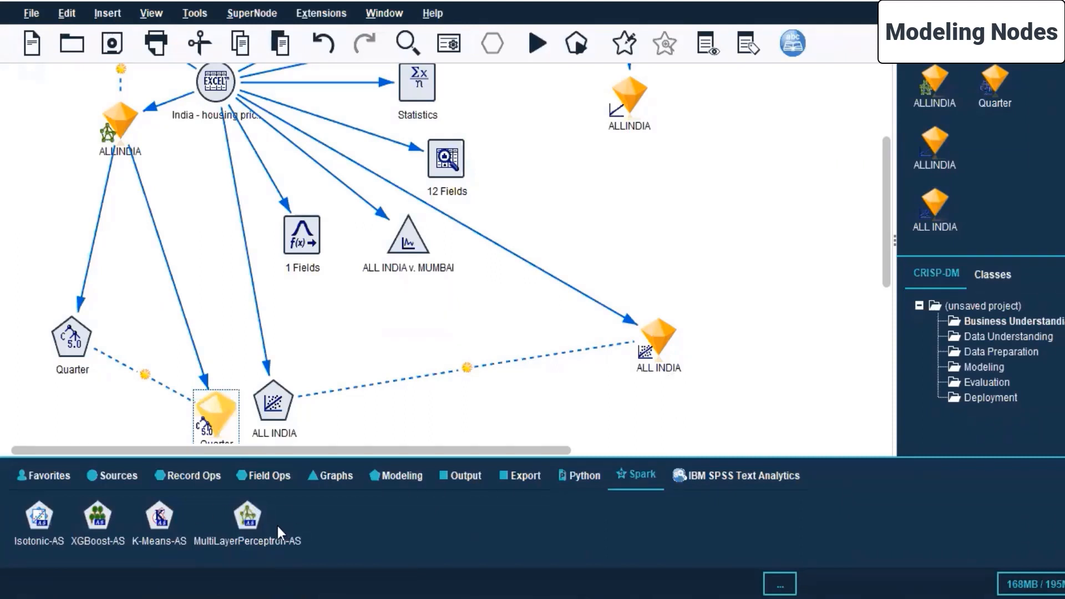
click(738, 475)
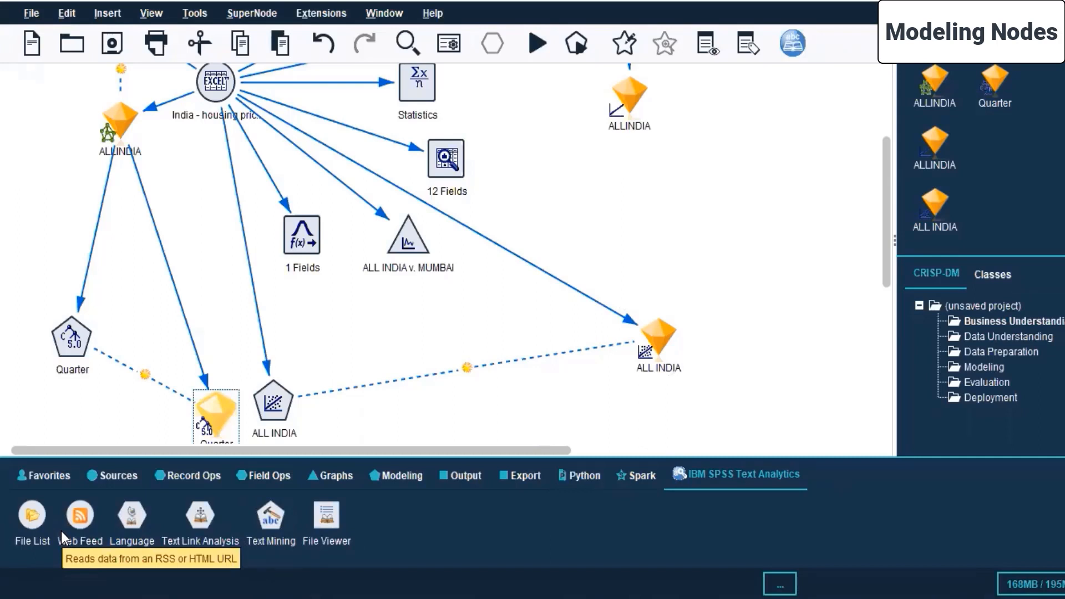
Switch to the SPSS Modeller PDF in the browser and mark the "Introduction to models, and their types" topic in section 1.
click(786, 184)
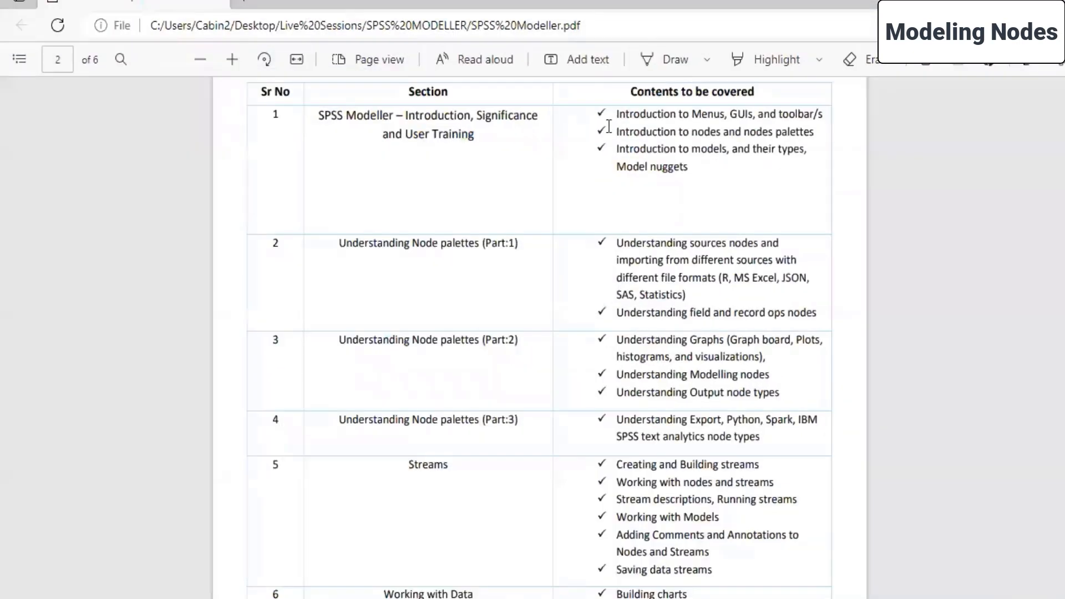
mouse_move(616, 131)
mouse_down()
mouse_move(809, 149)
mouse_move(820, 138)
mouse_move(806, 148)
mouse_move(625, 147)
mouse_up()
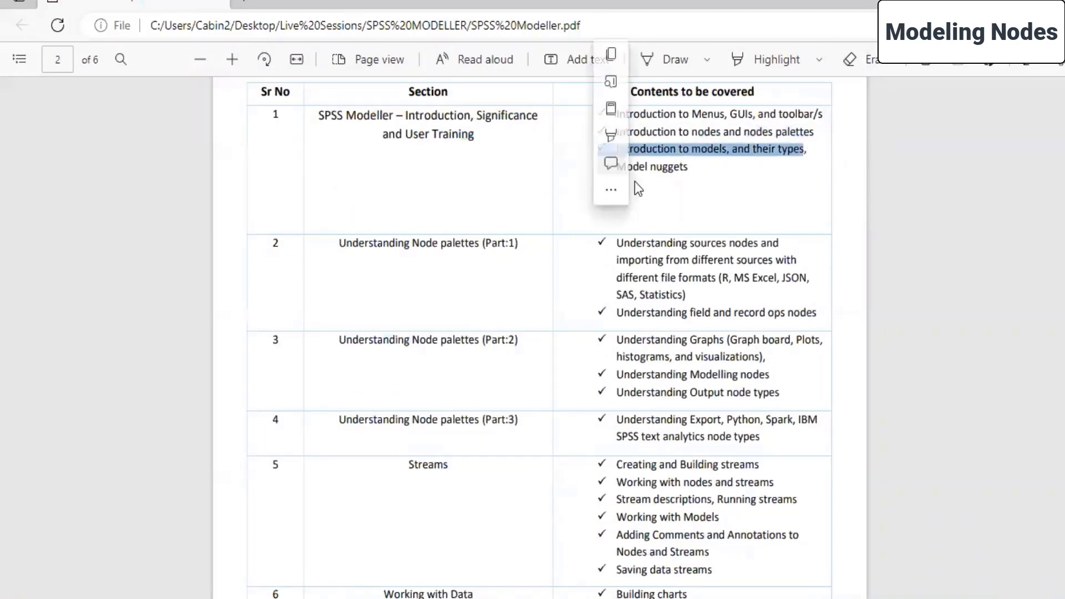
click(774, 199)
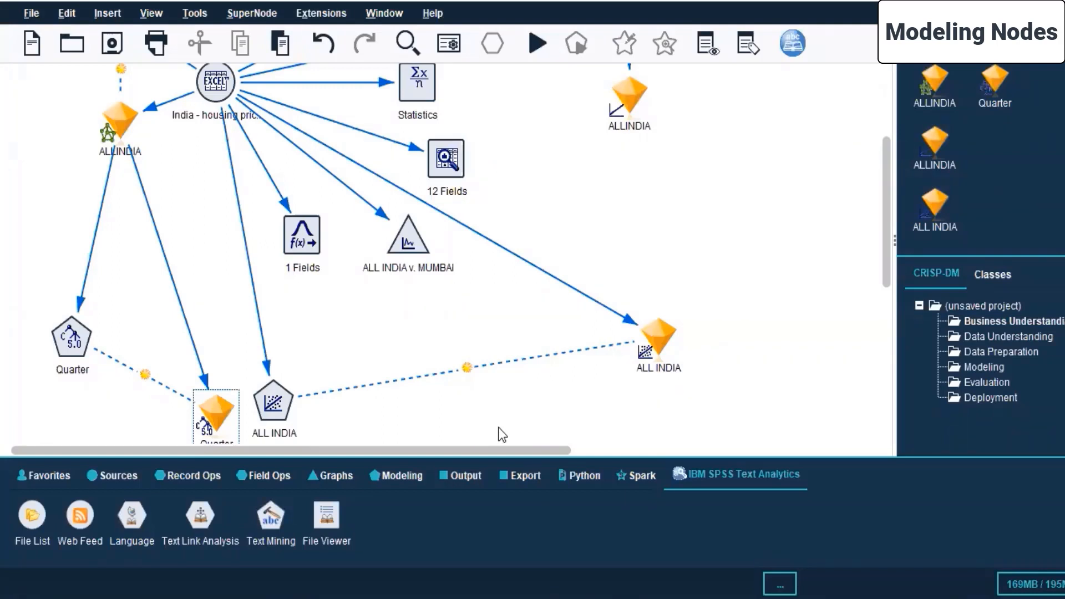
Return to SPSS Modeler, display all modeling nodes and bring up the list of open streams.
click(393, 475)
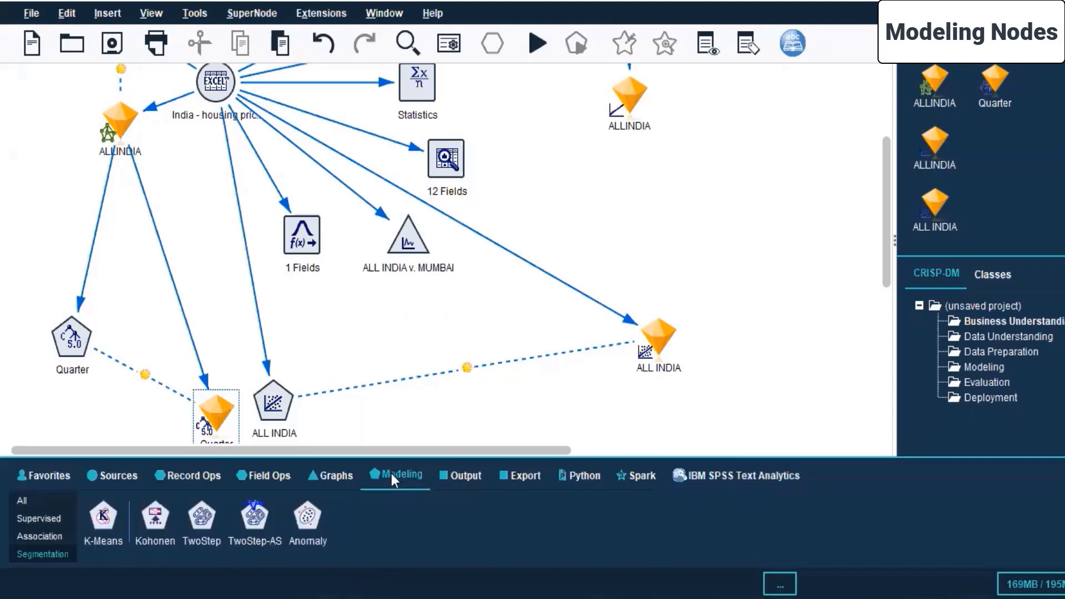
click(27, 499)
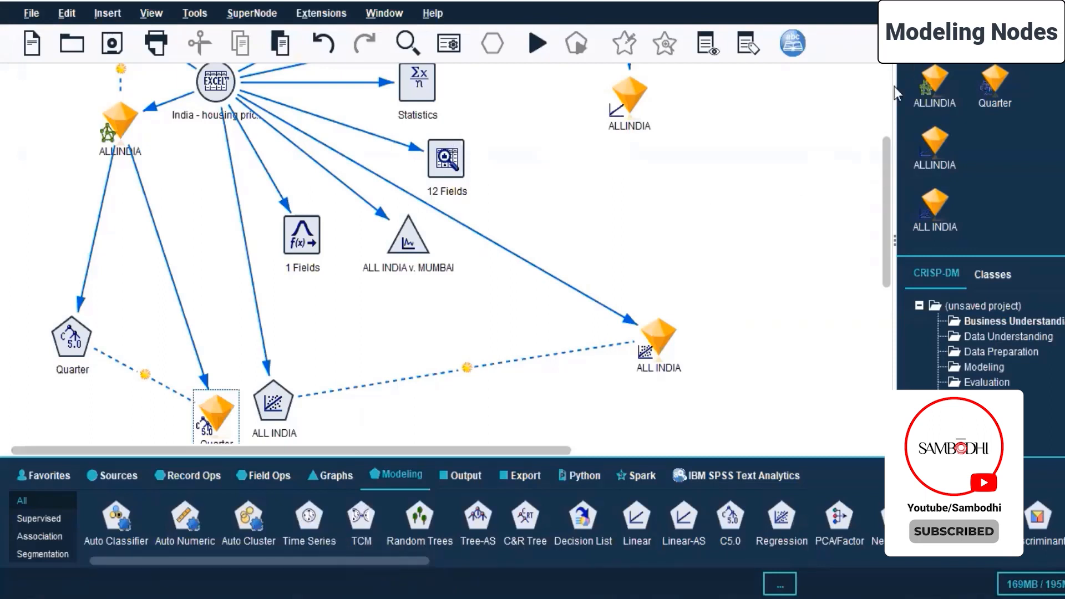
click(927, 42)
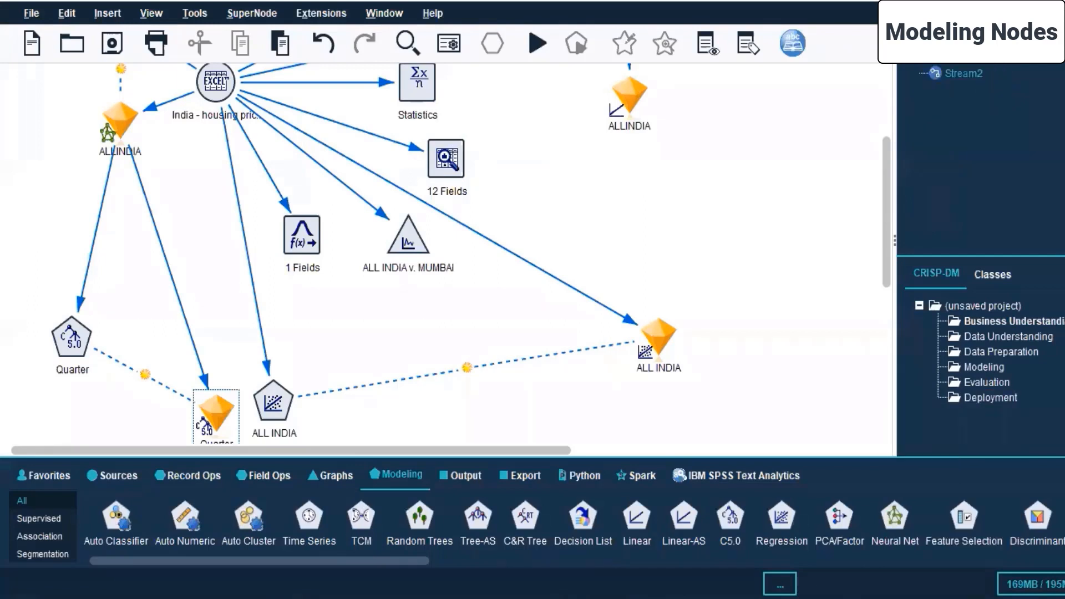
Close Stream2 and save it over the existing Stream4.str file in the SPSS Modeller folder.
right_click(950, 76)
click(784, 203)
click(484, 324)
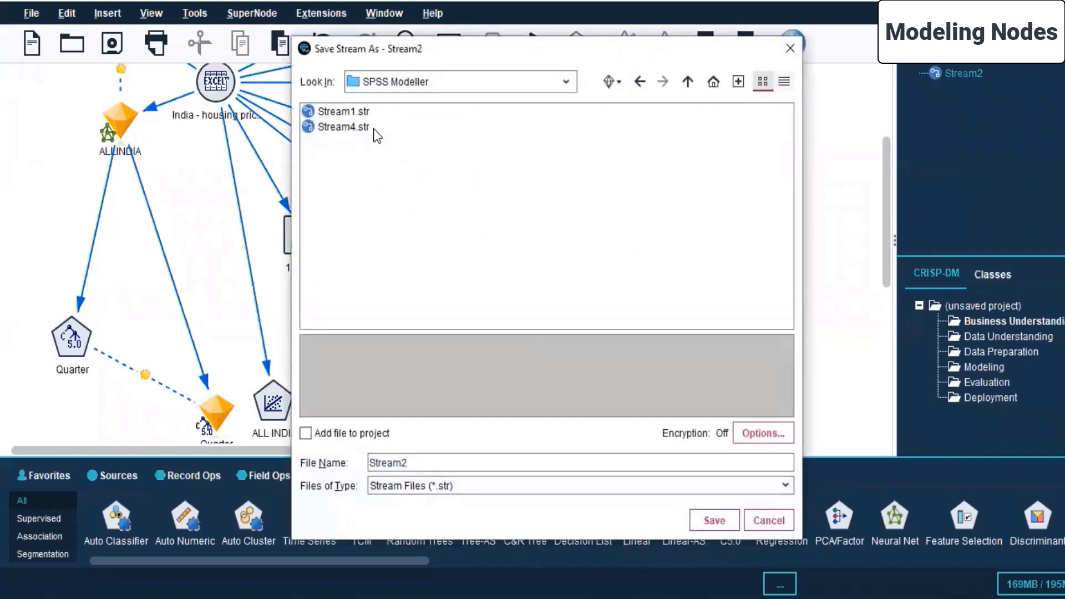
click(365, 128)
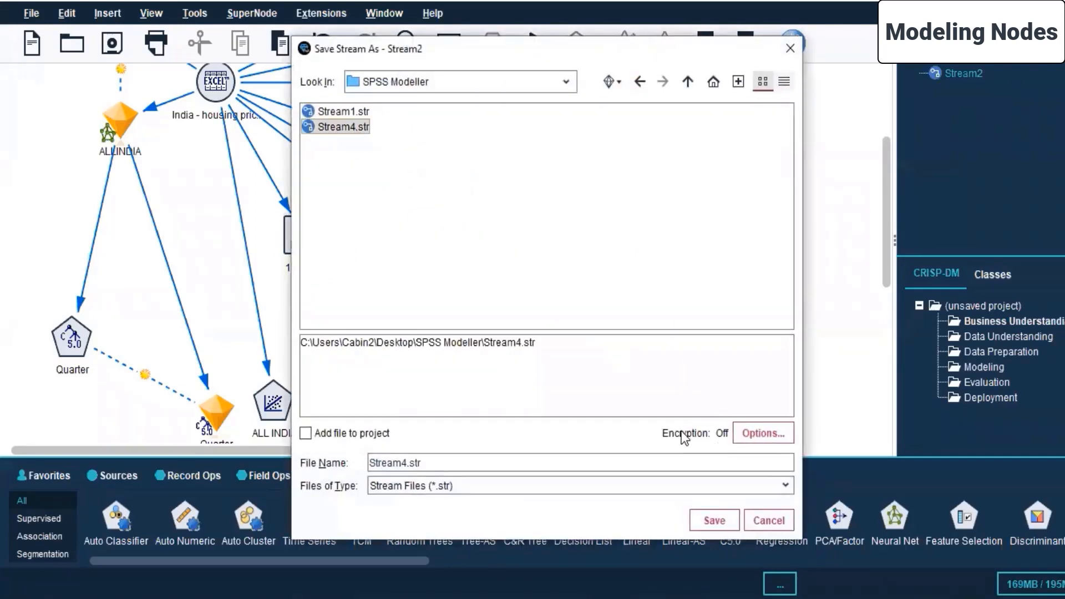
click(712, 522)
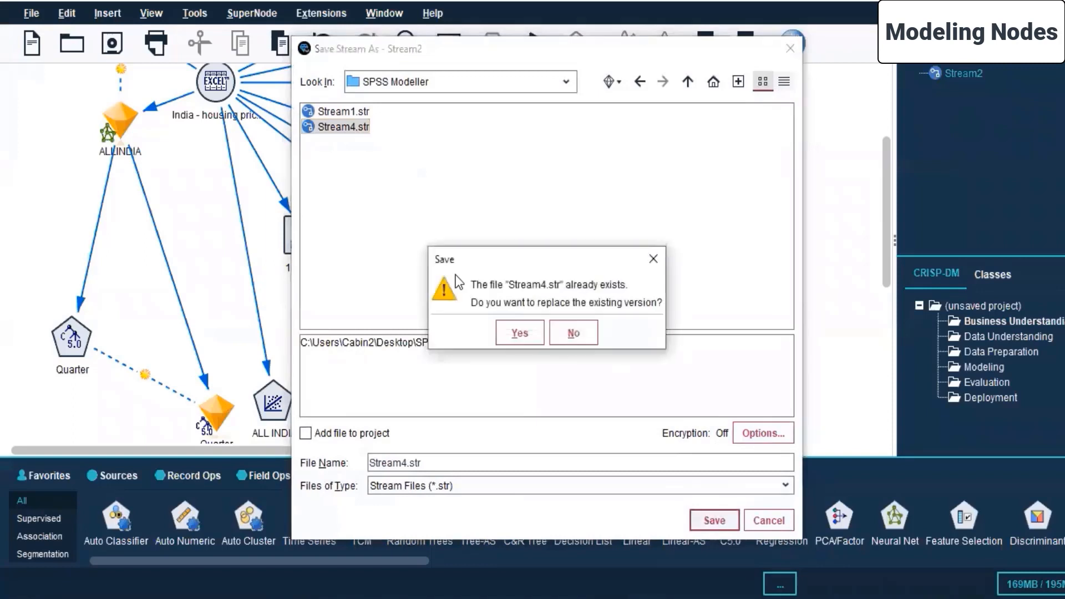
click(518, 332)
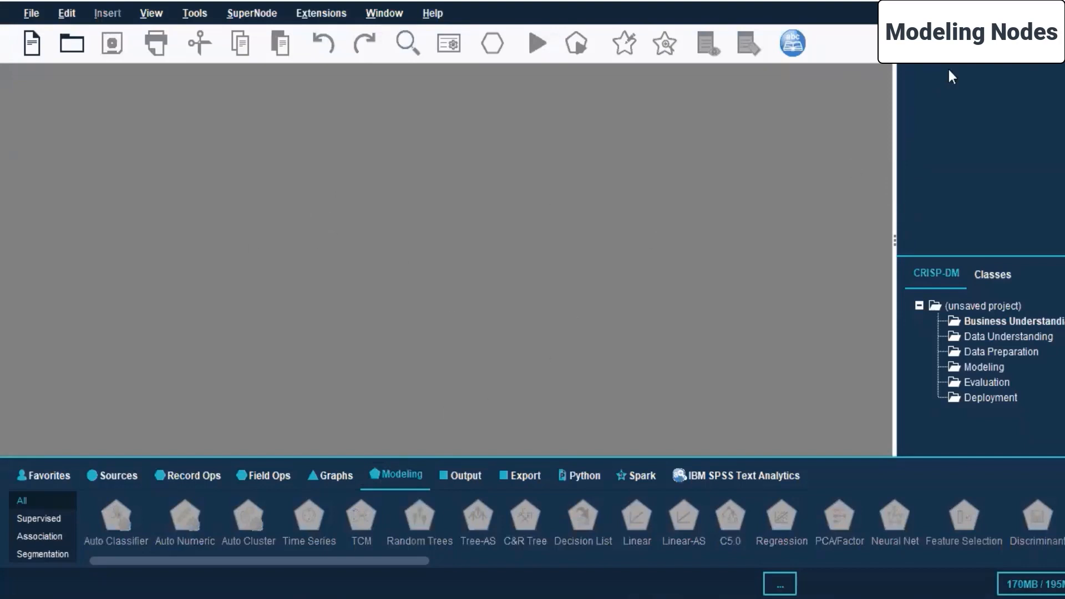
Open Stream1.str from the SPSS Modeller folder.
click(74, 52)
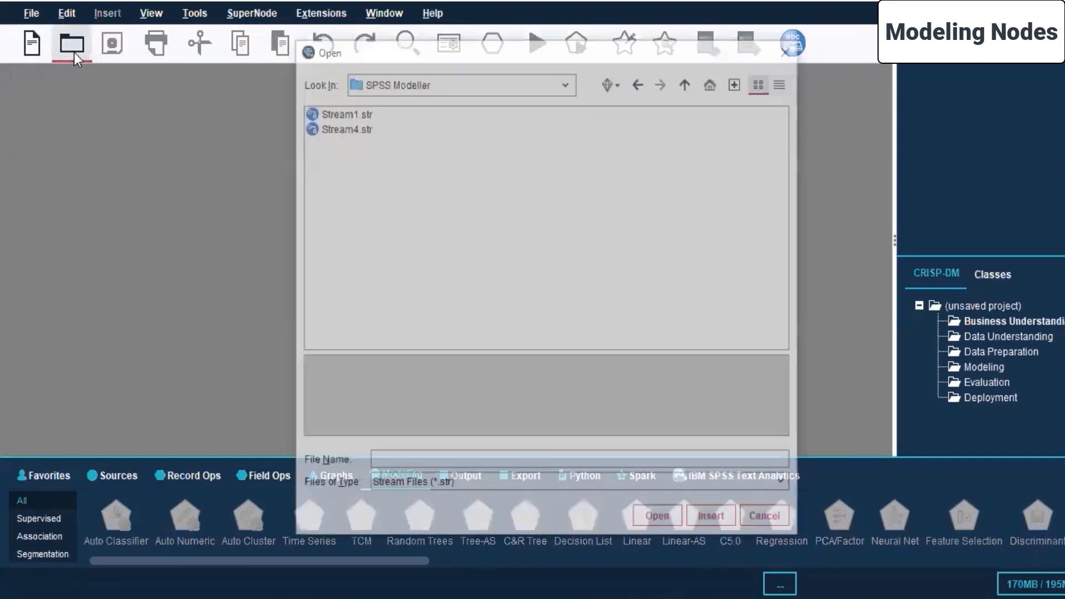
click(339, 112)
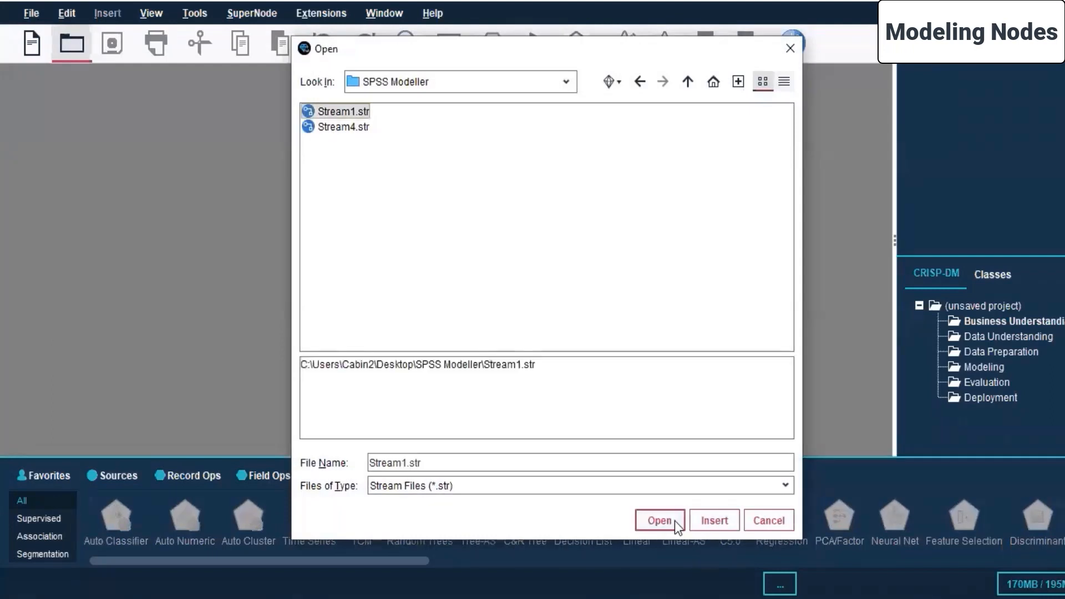
click(659, 520)
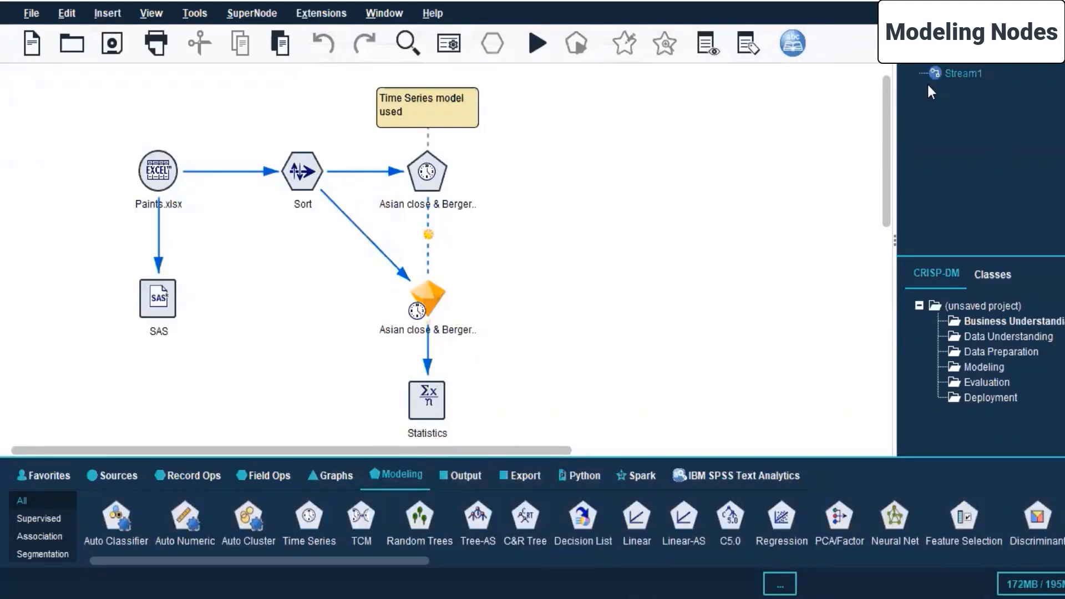
right_click(945, 73)
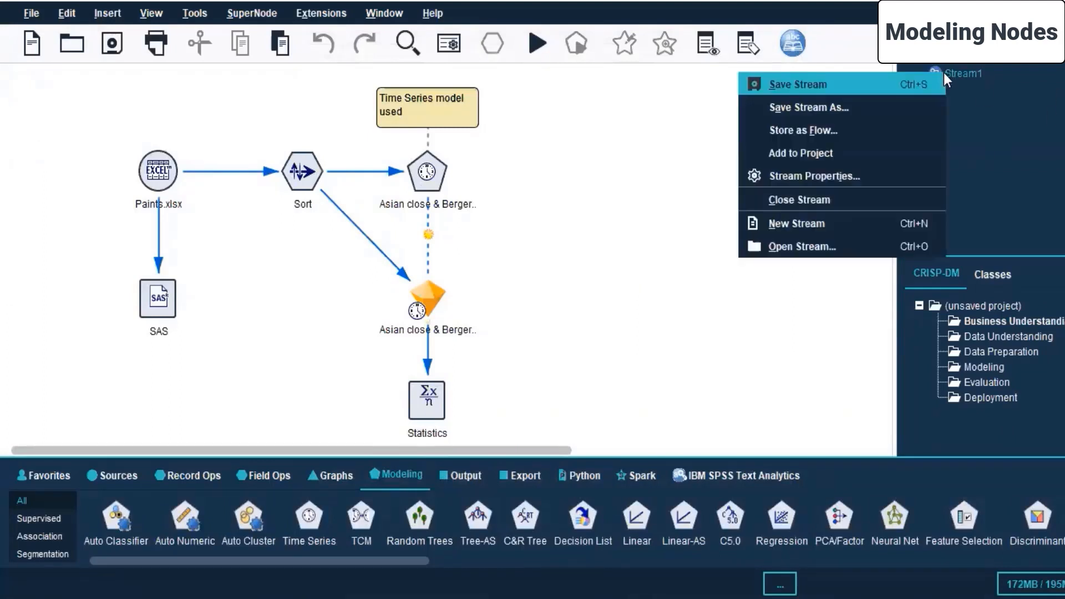
click(773, 174)
click(224, 581)
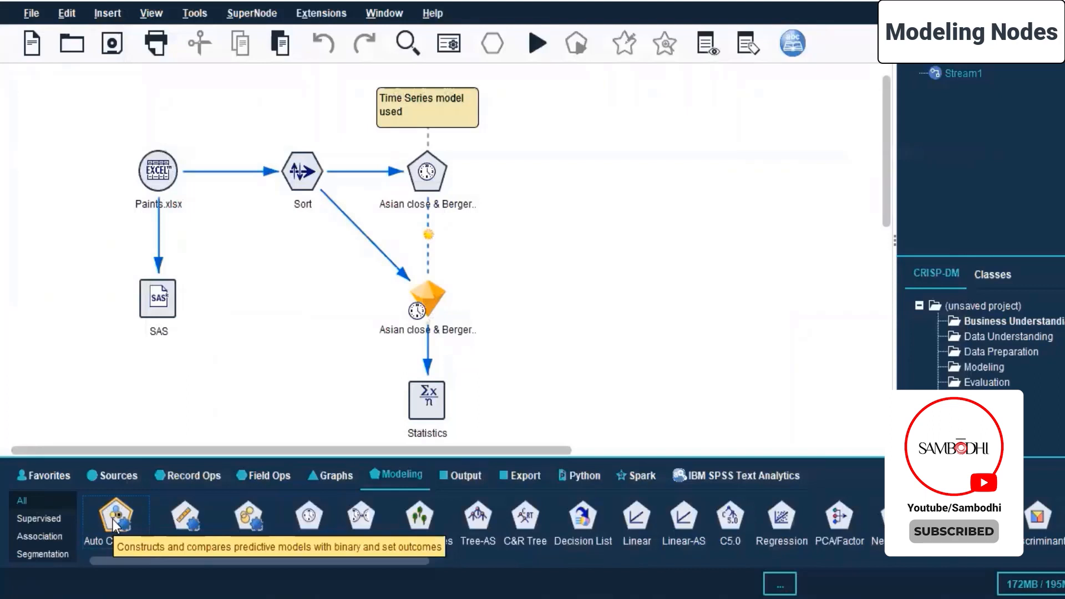
Add a Time Series modeling node to the stream and place it in the empty area beyond the existing Time Series node.
click(185, 513)
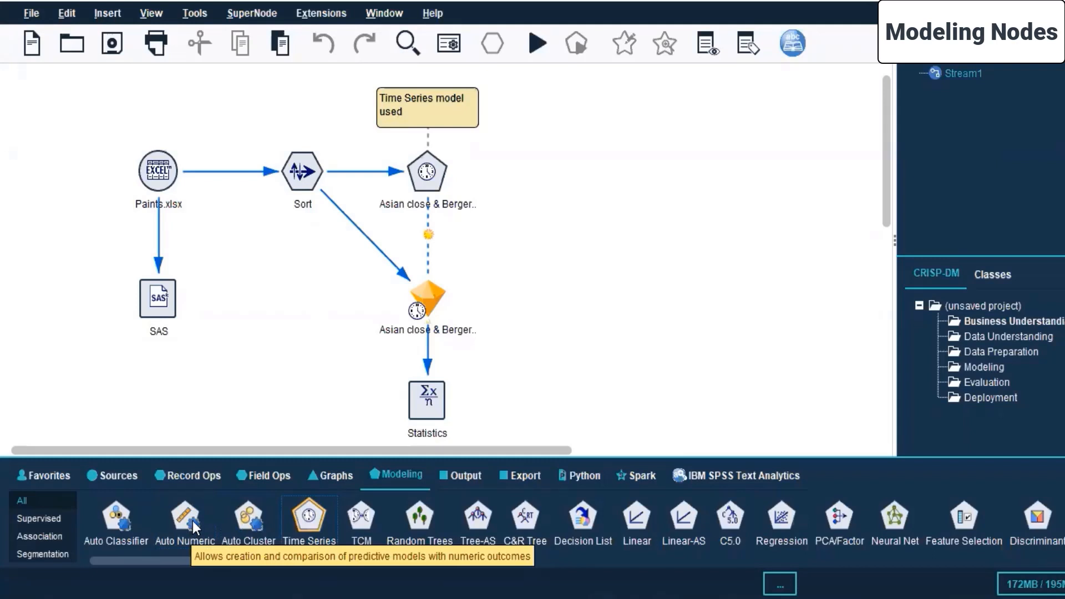
click(311, 519)
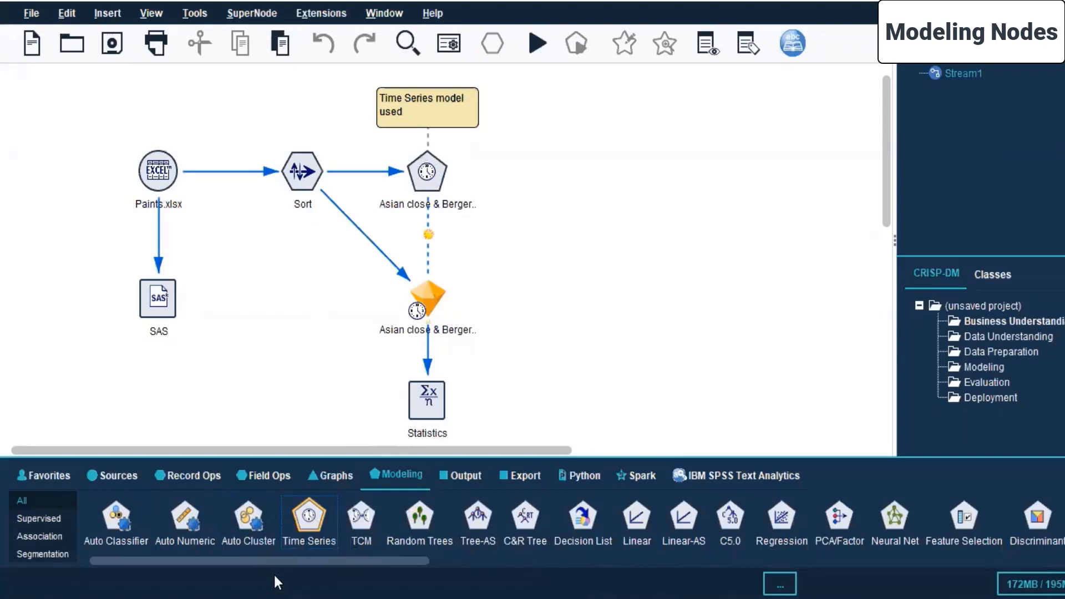
double_click(306, 521)
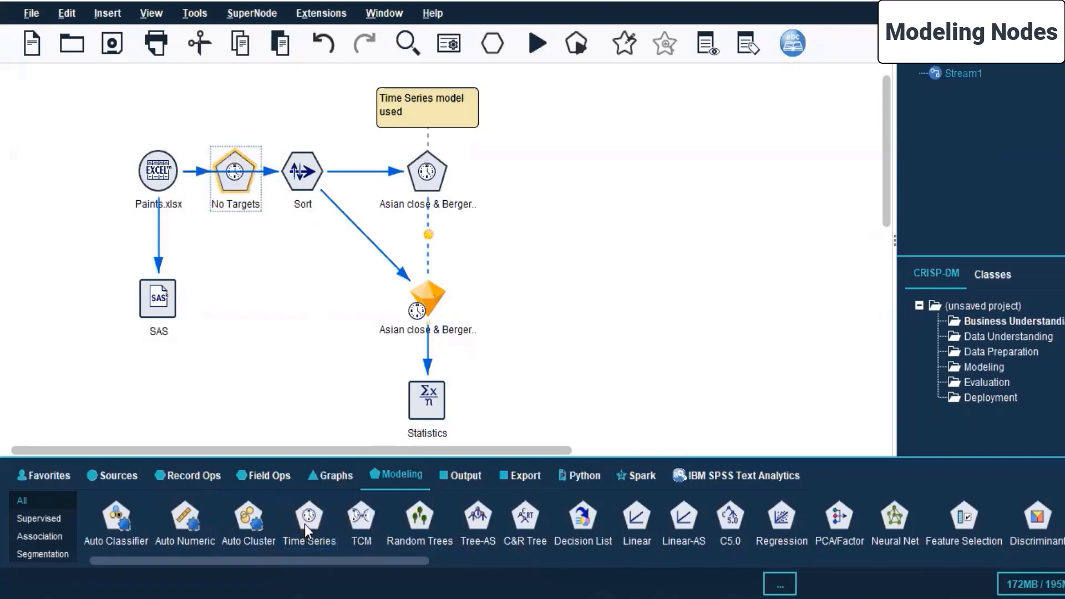
drag(225, 183, 498, 230)
drag(575, 211, 617, 186)
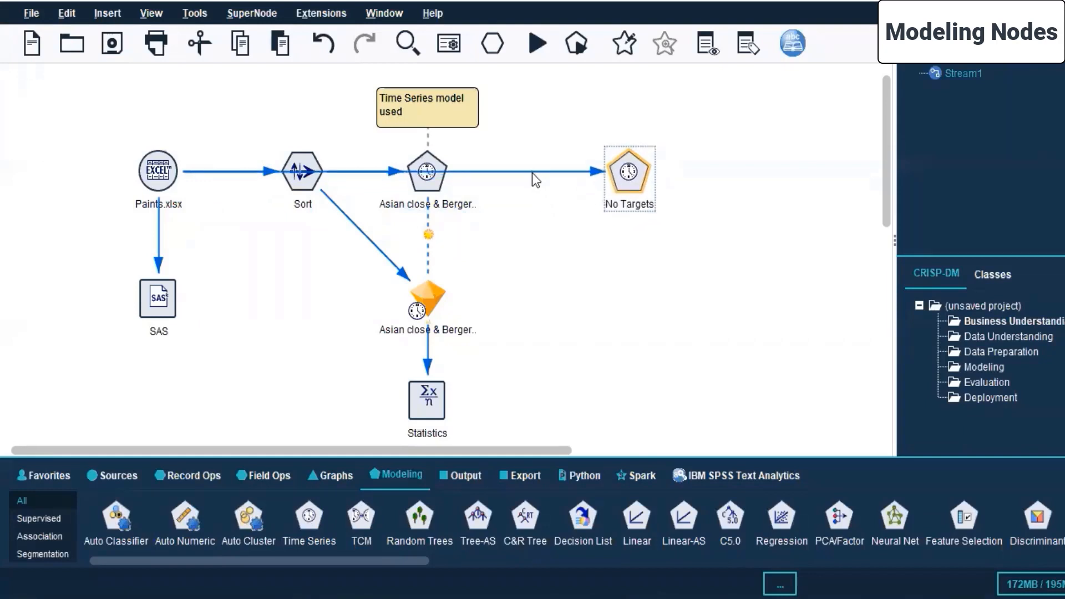
Delete the connection leading to the new No Targets node, and delete that node from the canvas.
right_click(531, 172)
click(538, 188)
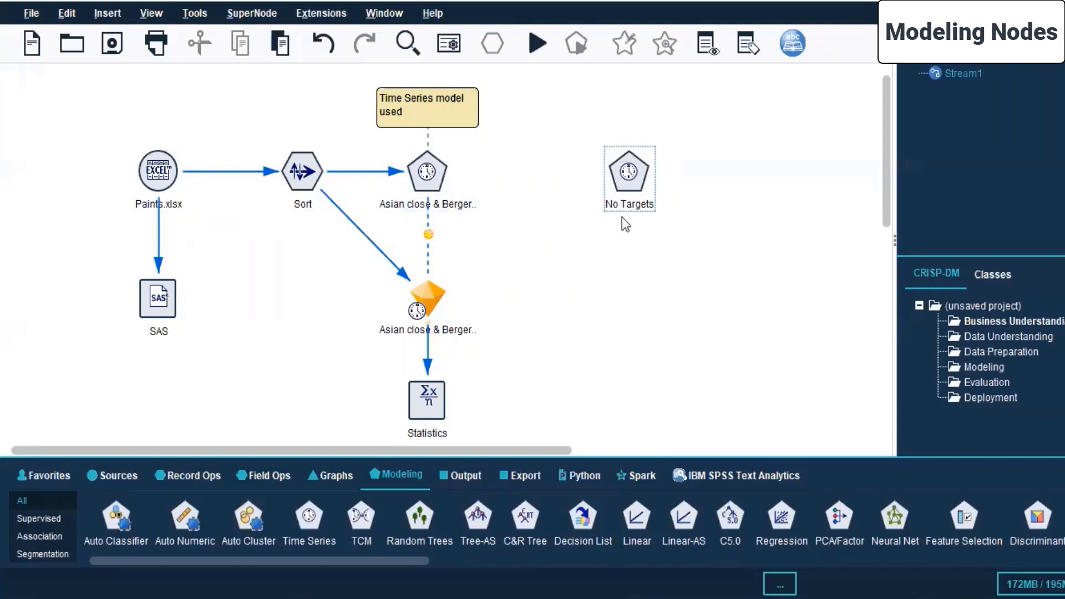
click(622, 180)
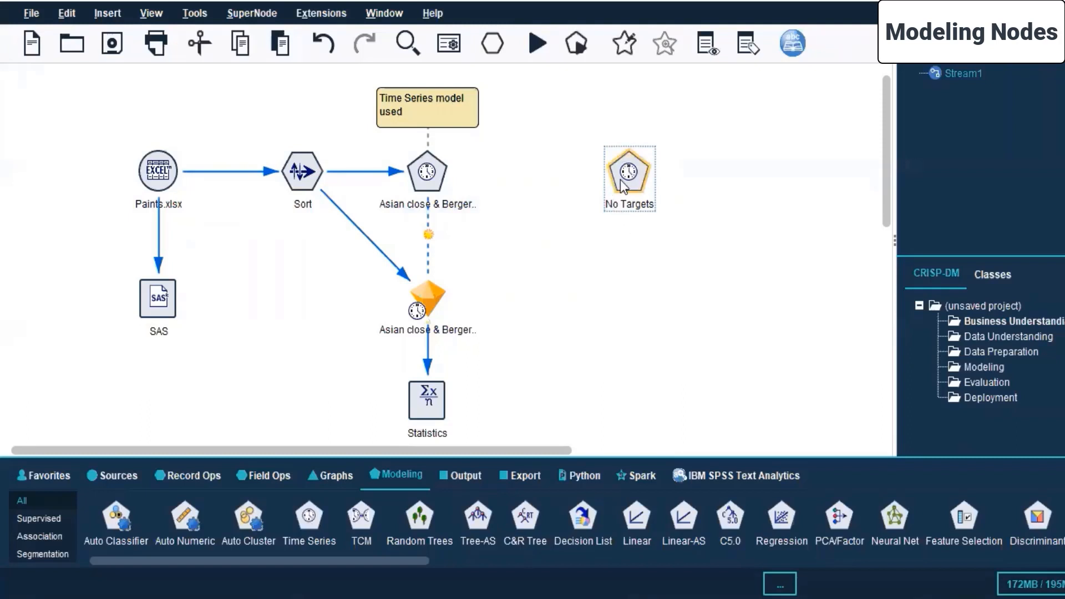
right_click(617, 180)
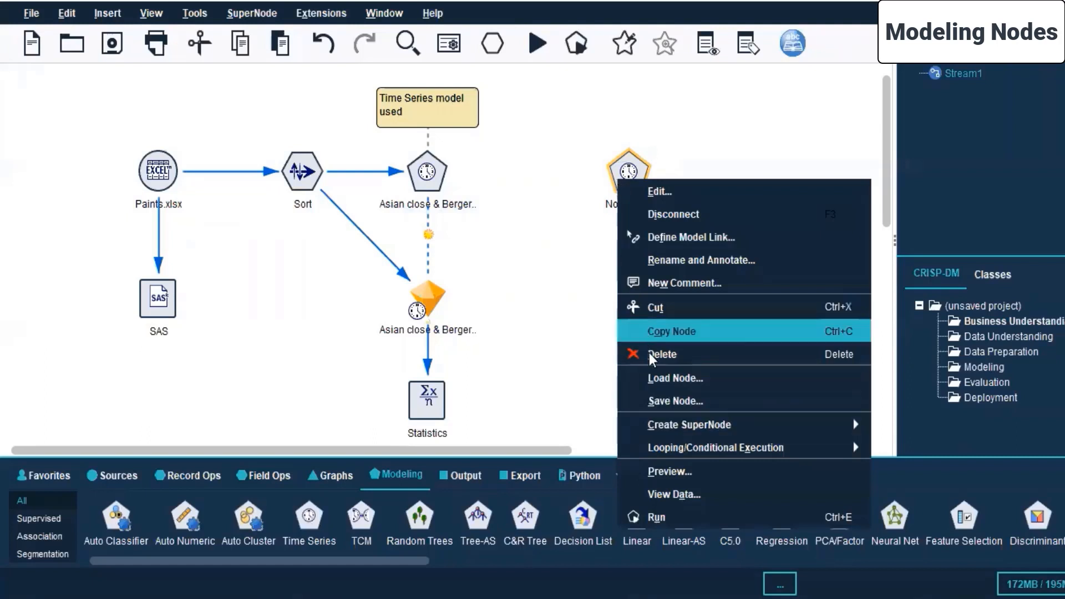
click(650, 353)
Look through the TCM, Tree-AS, C&R Tree, Decision List and Linear modeling nodes.
click(361, 517)
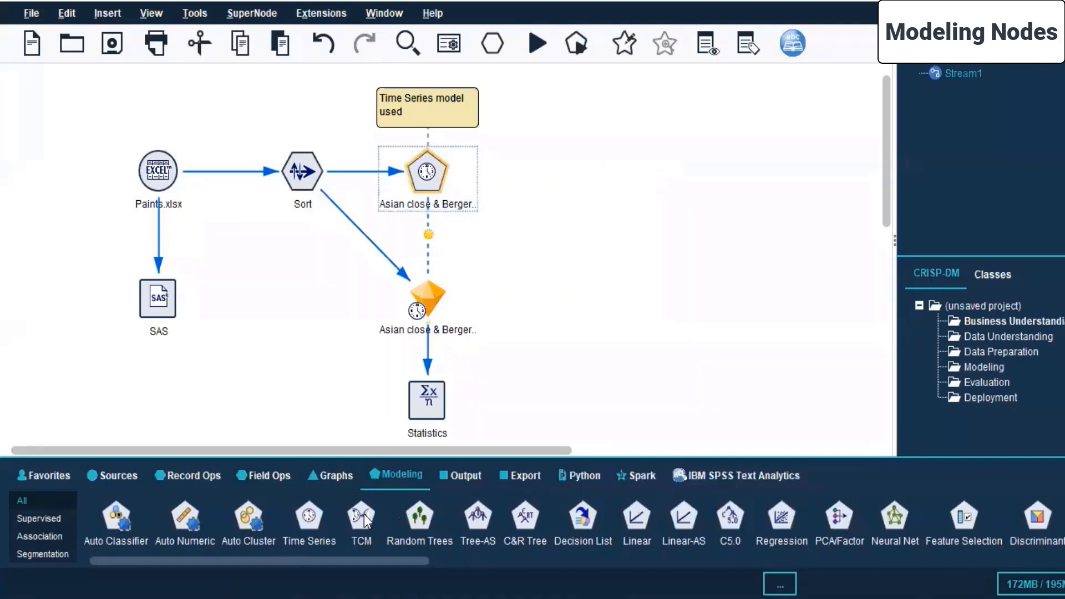
click(477, 517)
click(514, 520)
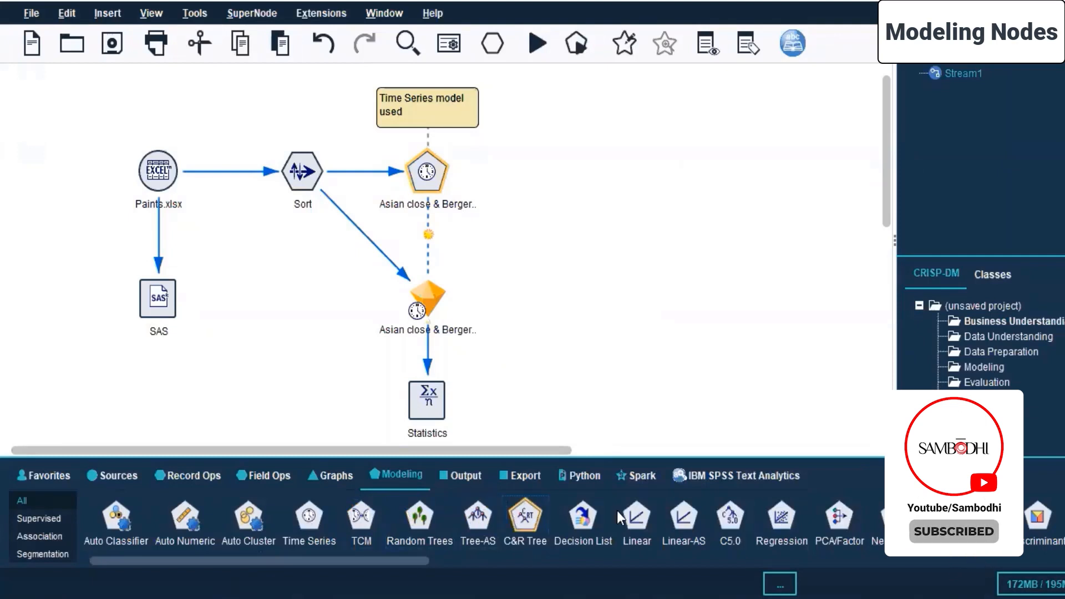
click(592, 518)
click(628, 521)
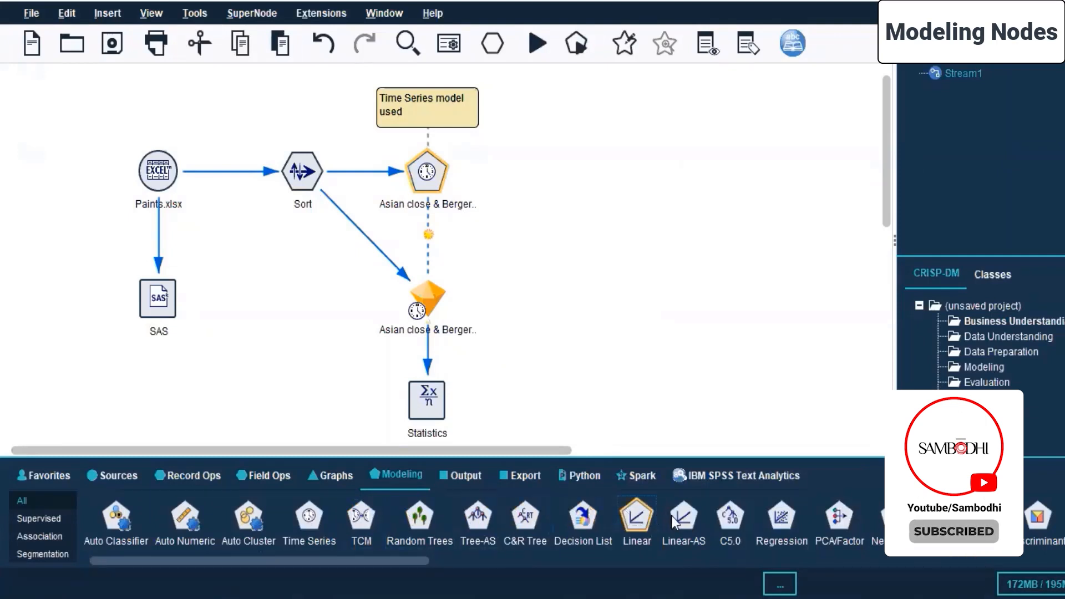
Place an unconnected Linear-AS node on the empty part of the canvas and delete it again.
click(690, 520)
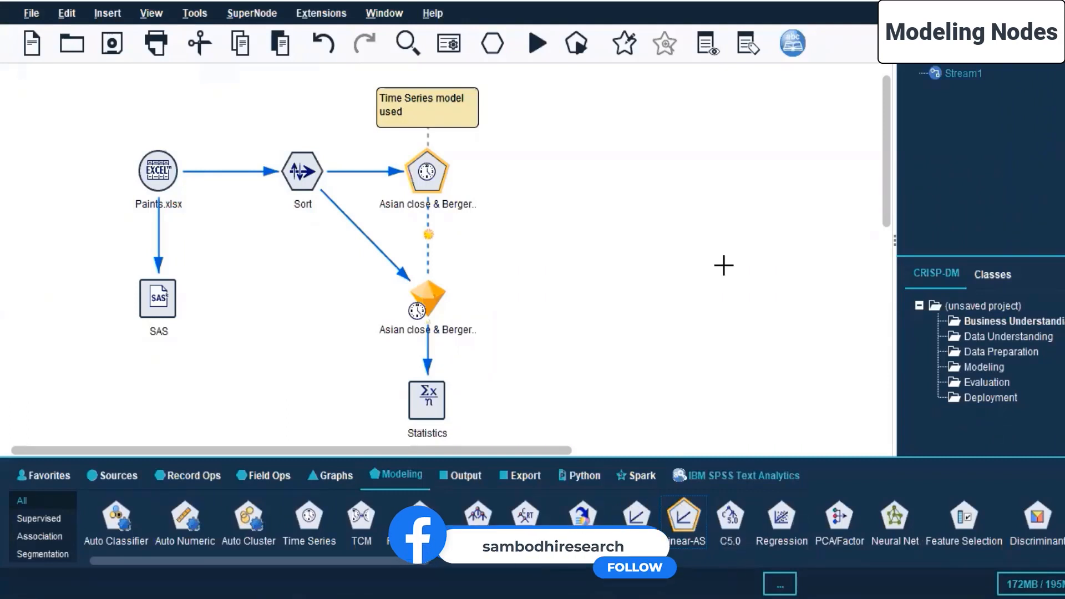
click(654, 232)
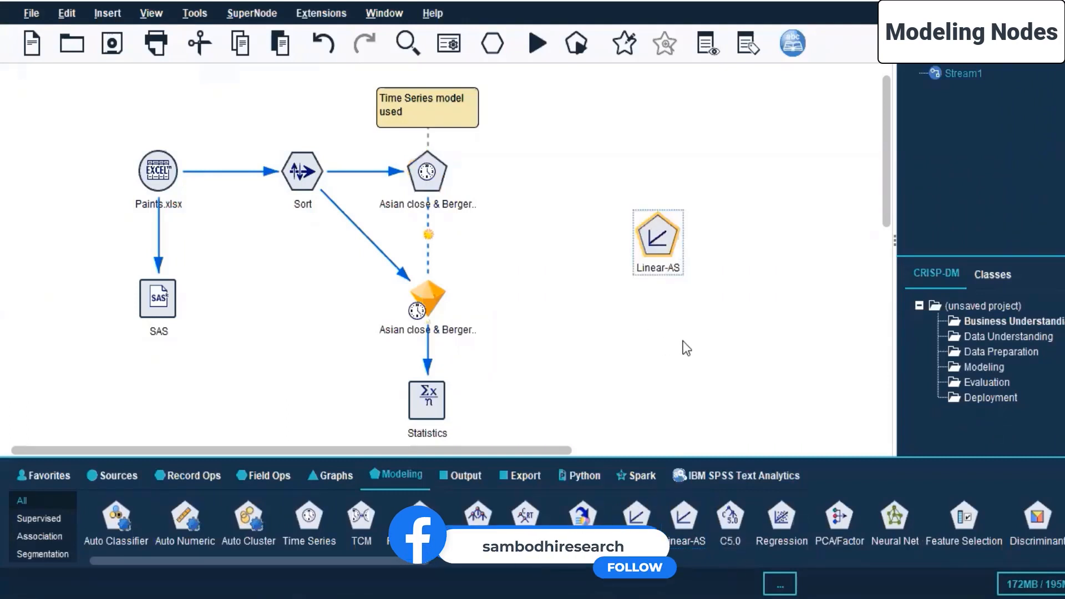
right_click(644, 249)
click(671, 424)
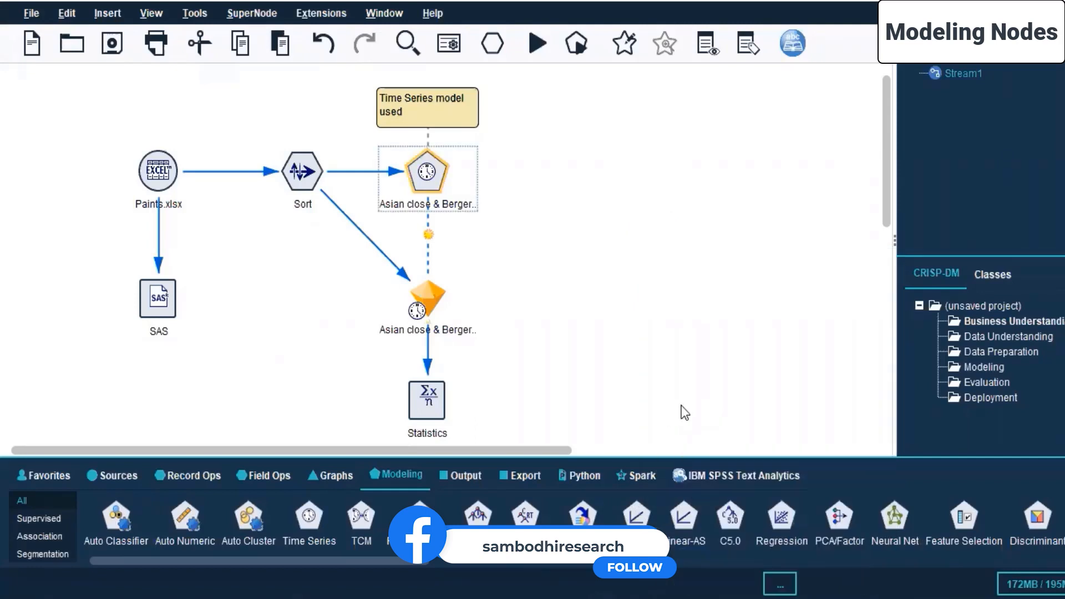
click(705, 251)
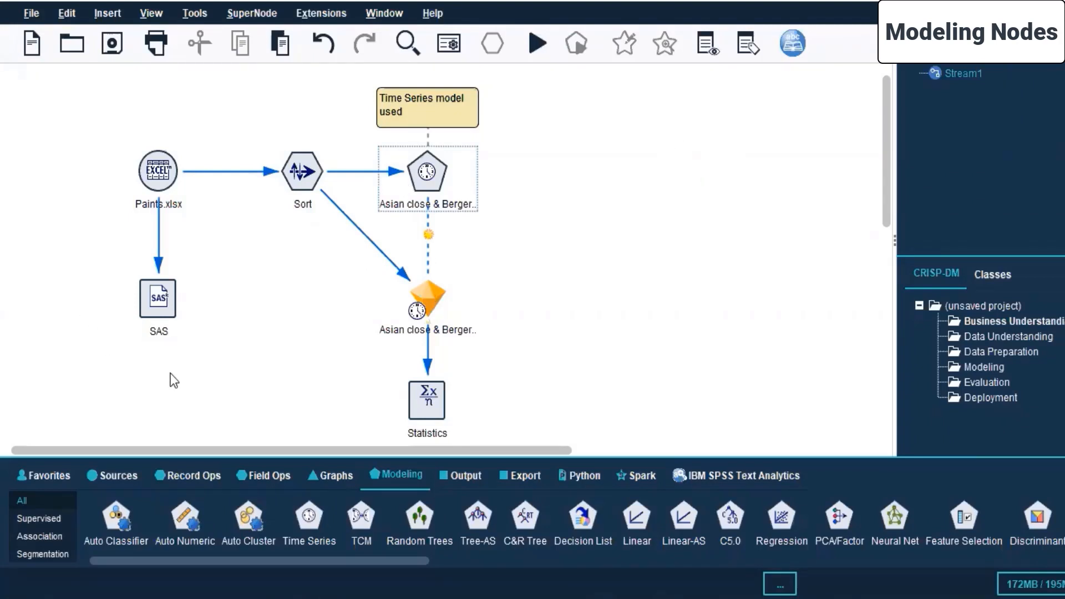
Run the Statistics node attached to the Time Series model nugget.
click(151, 300)
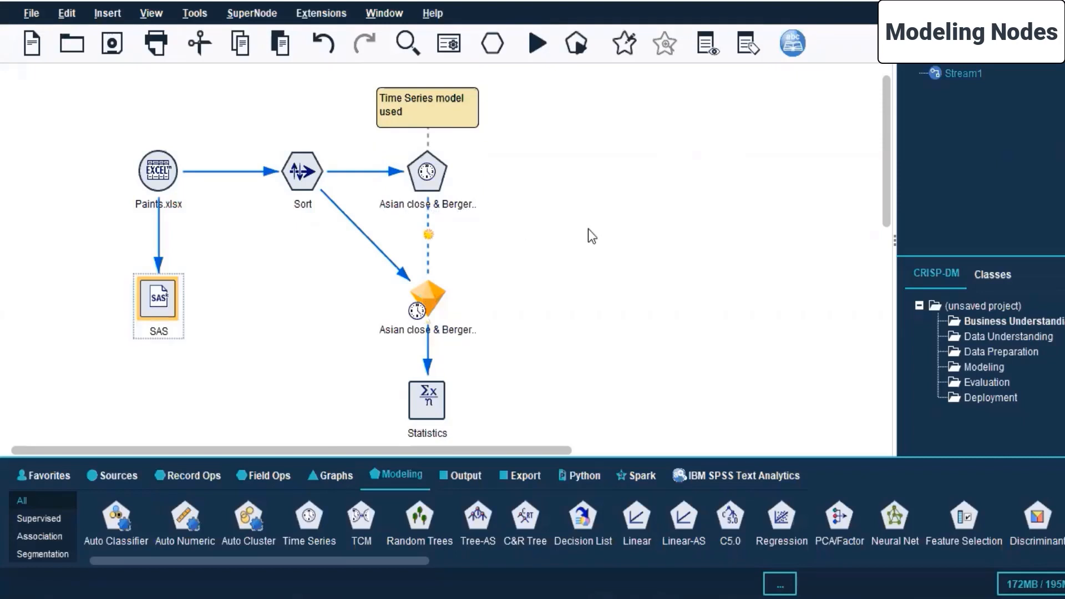
click(423, 397)
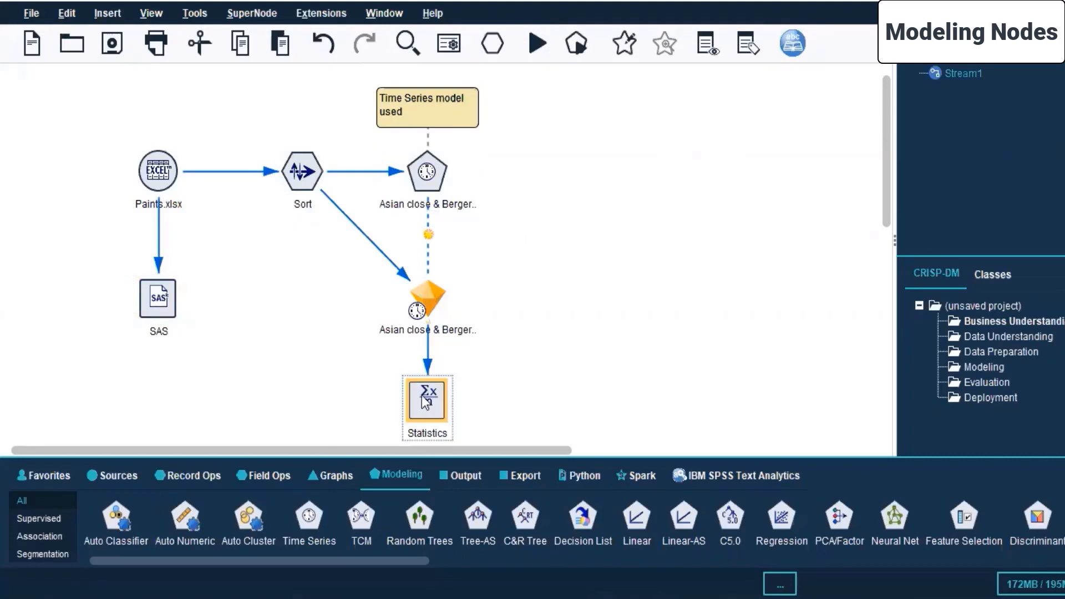
right_click(425, 400)
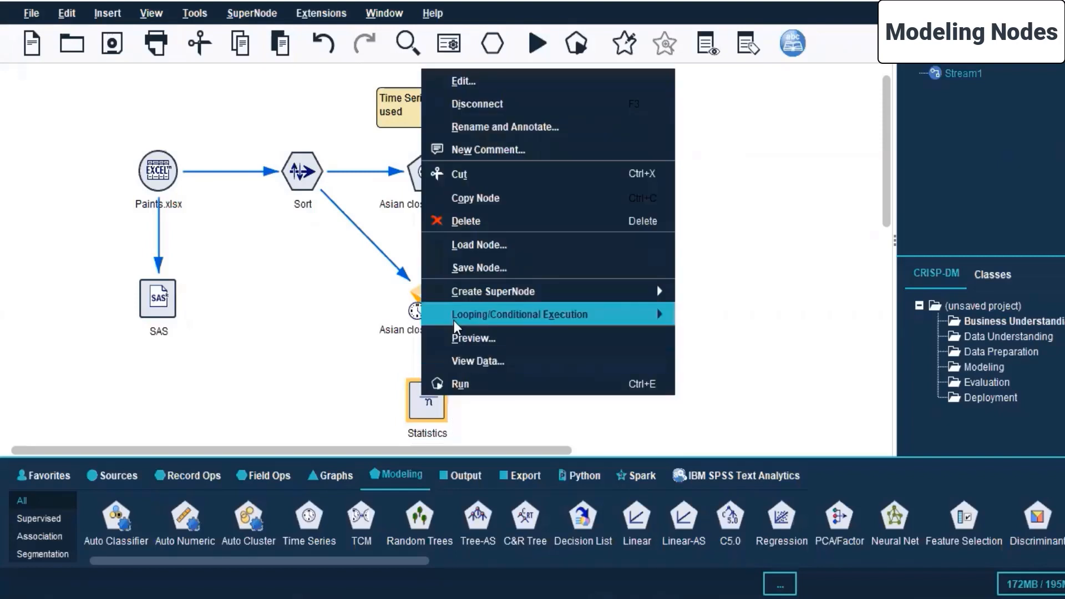
click(561, 383)
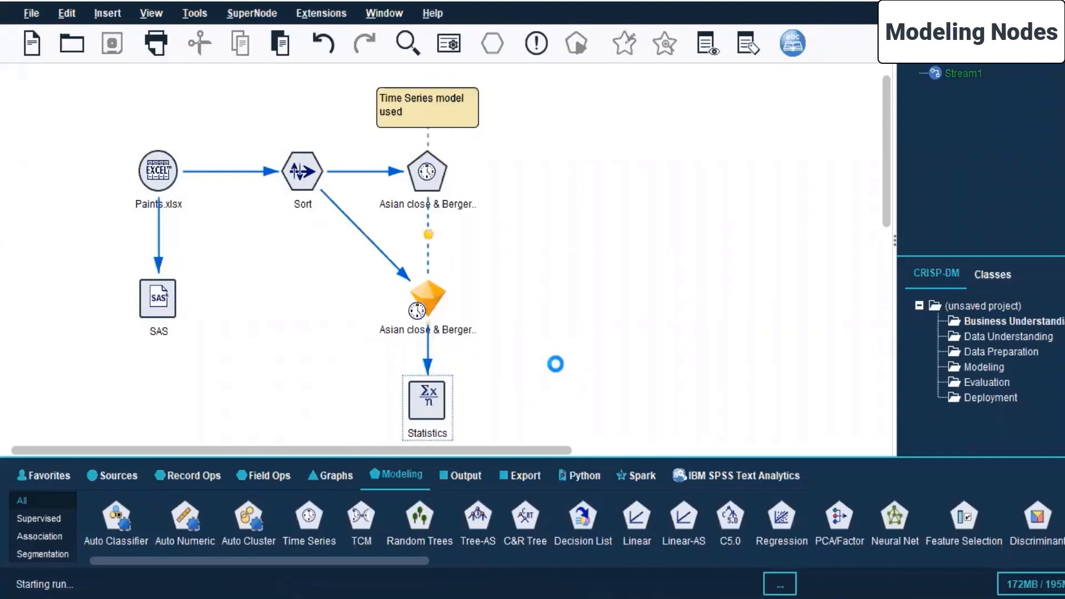